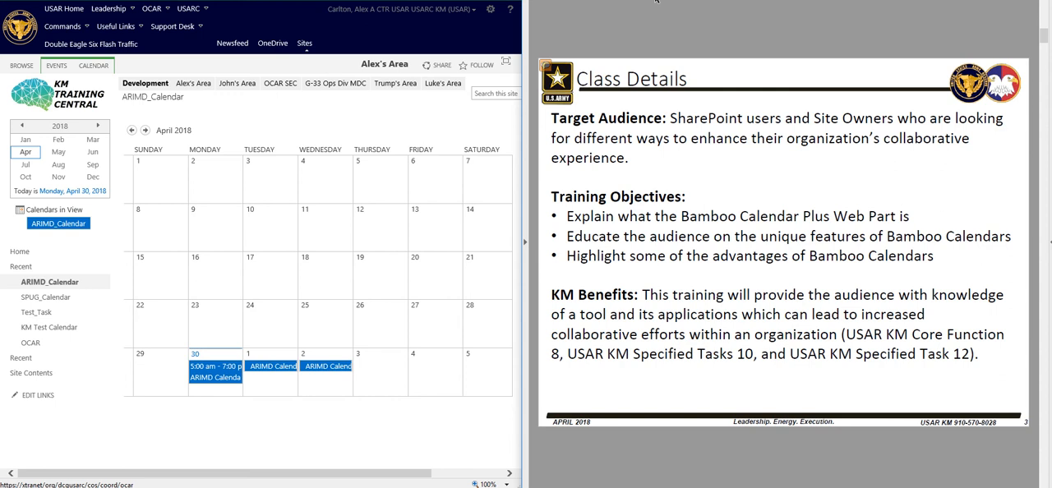
# Page through the class slides from Class Details to the Create a Bamboo Calendar instructions
pyautogui.press('pagedown')
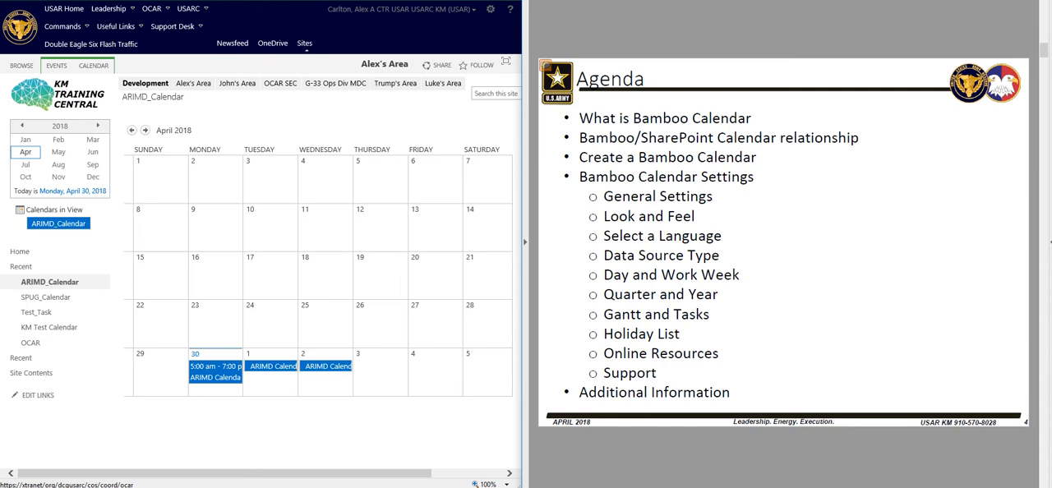
pyautogui.press('Right')
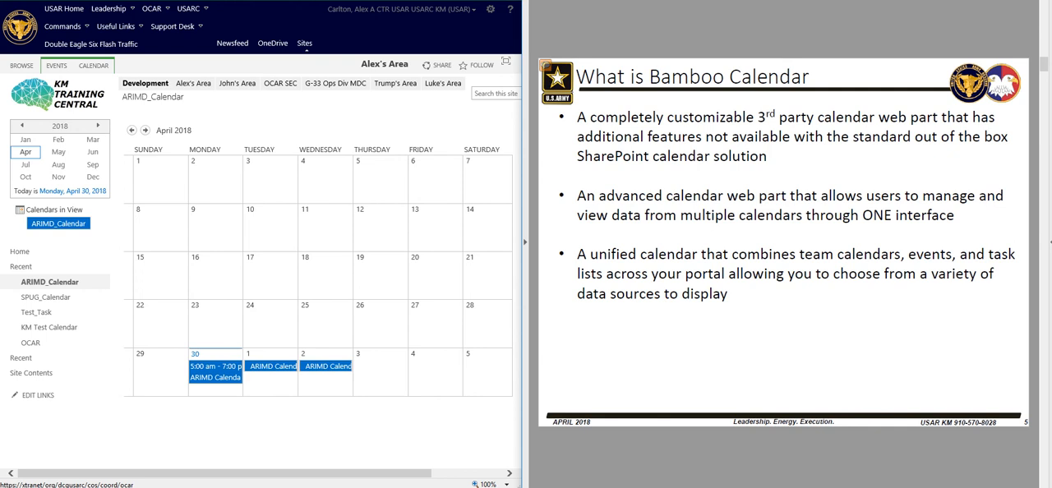
pyautogui.press('Right')
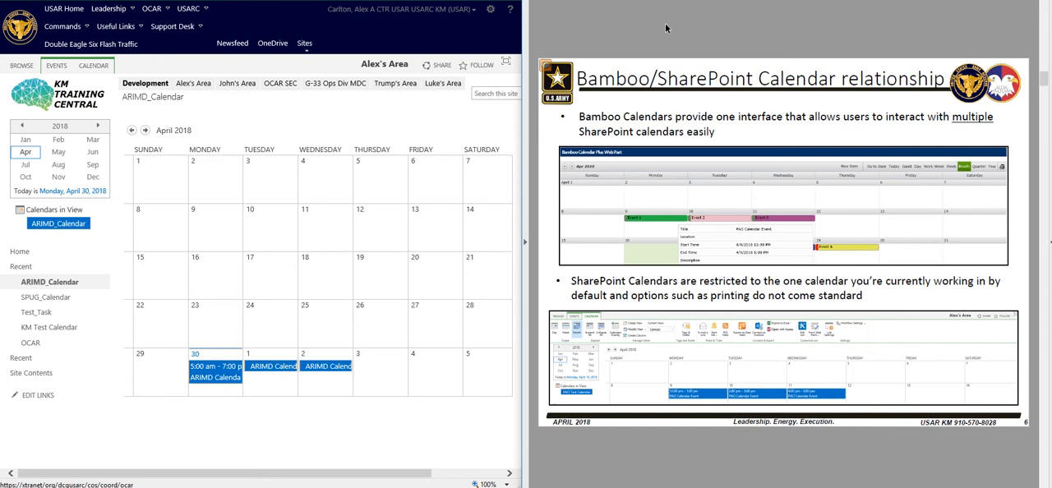
pyautogui.press('pagedown')
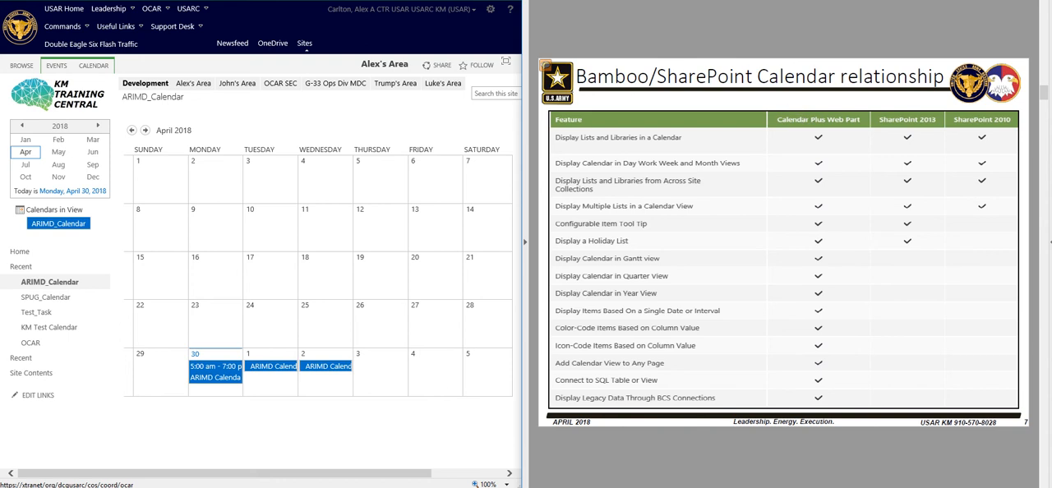
pyautogui.press('Right')
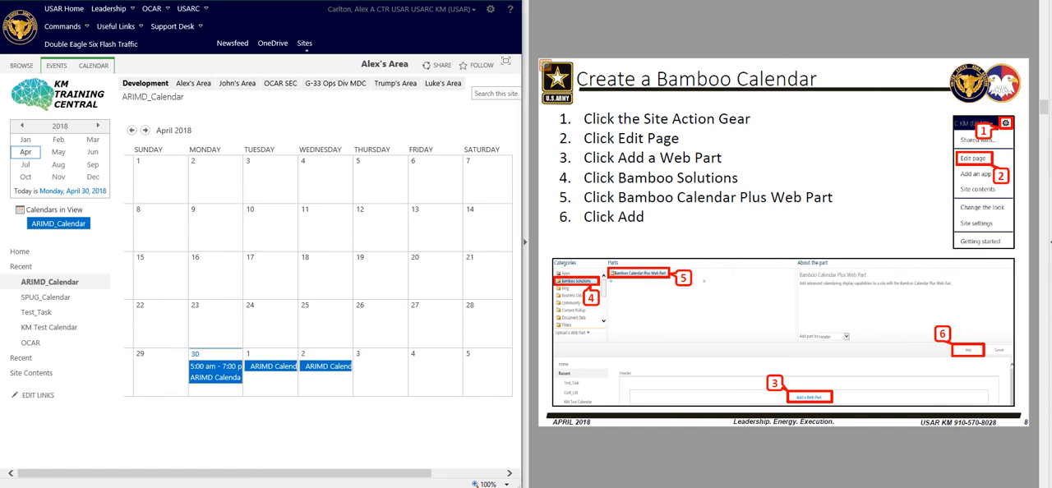
# Put the blank site page into edit mode and add the Bamboo Calendar Plus Web Part from Bamboo Solutions to the Header zone
pyautogui.hotkey('ctrl', 'Tab')
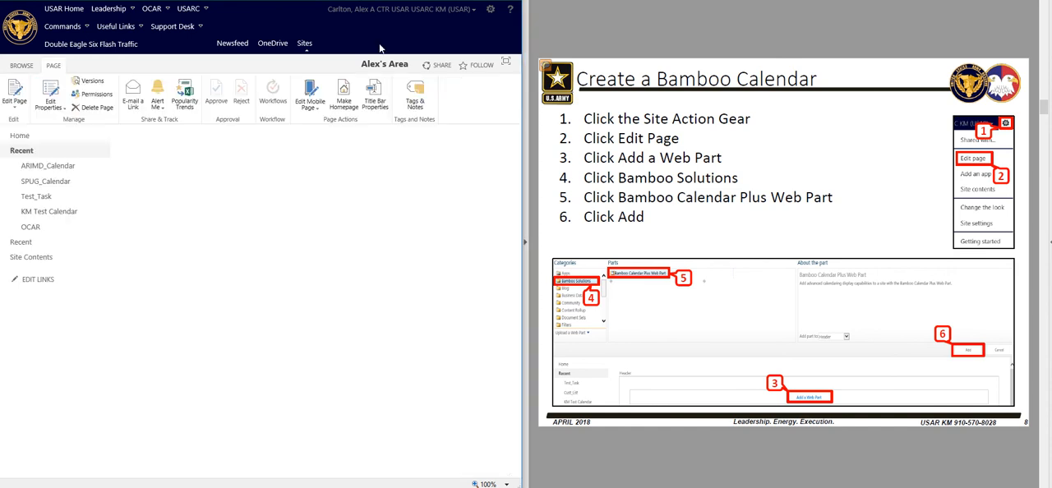
pyautogui.click(490, 10)
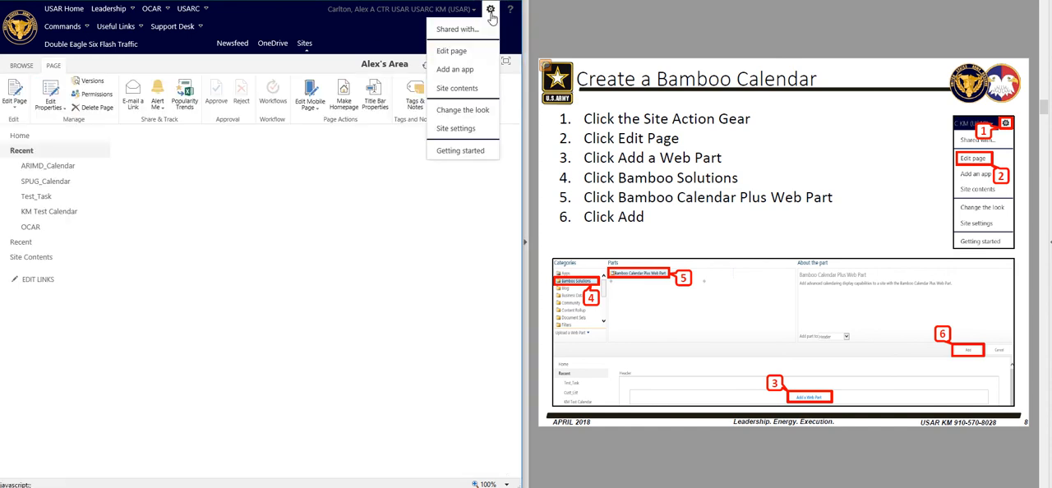
pyautogui.click(461, 51)
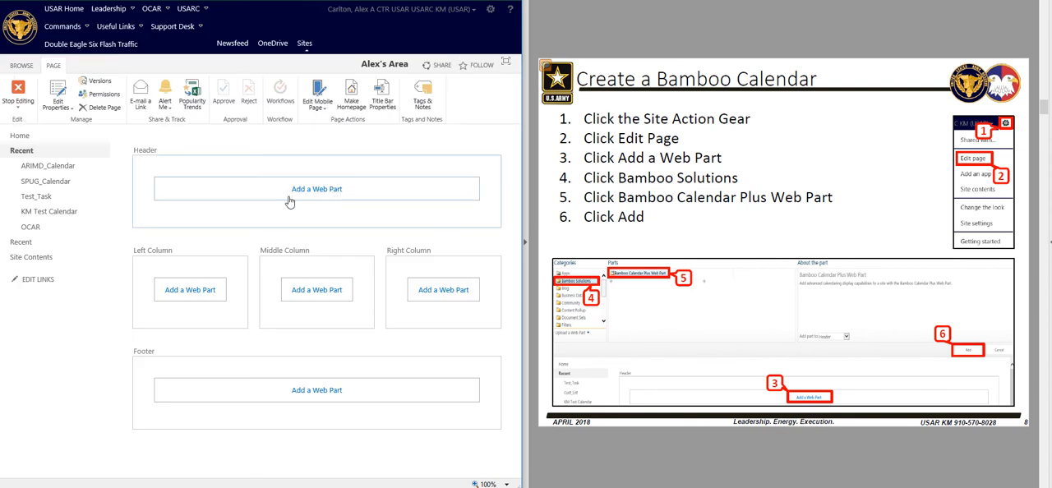
pyautogui.click(315, 190)
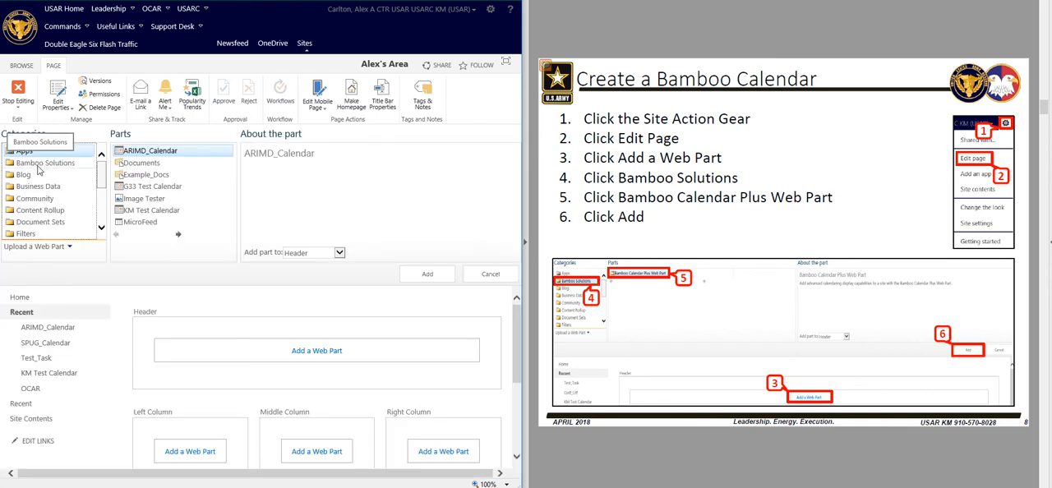
pyautogui.click(38, 164)
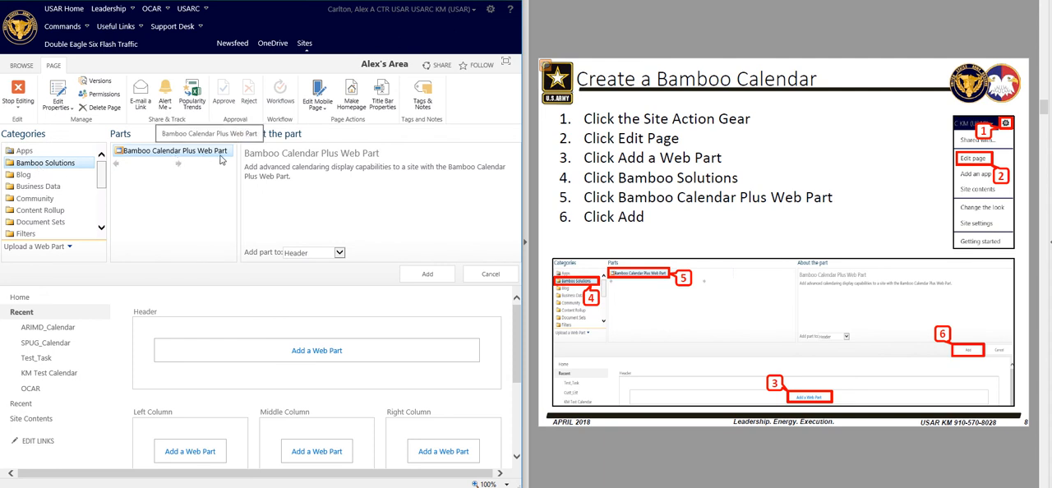
pyautogui.click(423, 280)
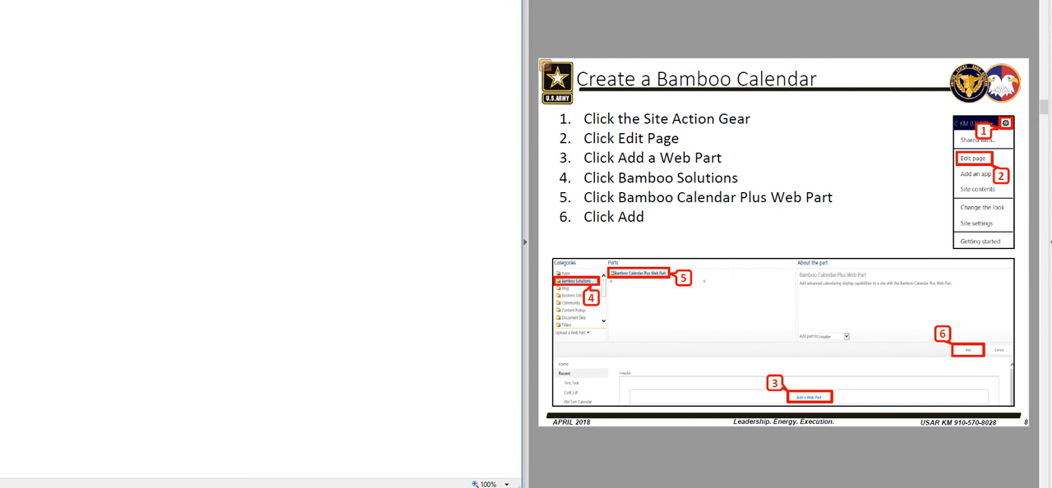
# Edit the new Bamboo Calendar web part and open its Calendar Plus Web Part Settings
pyautogui.press('Right')
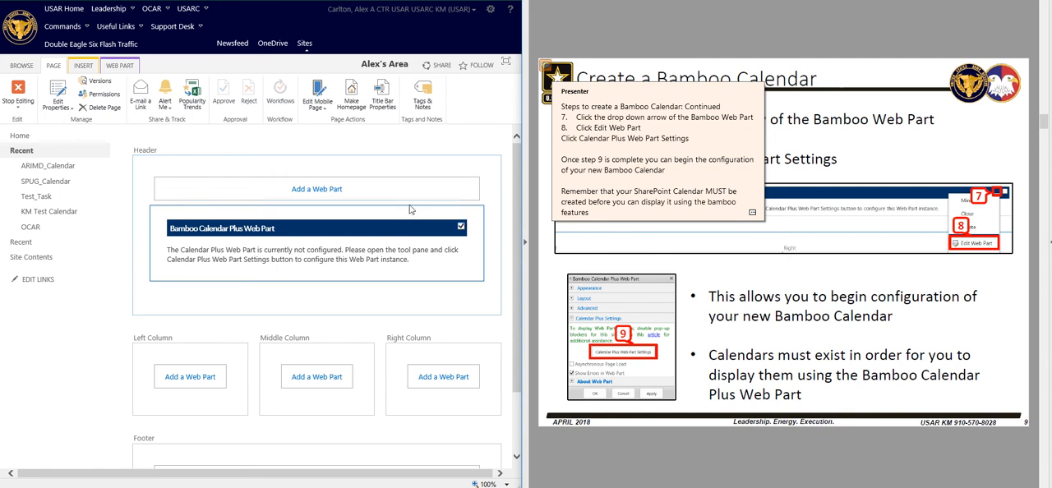
pyautogui.click(451, 231)
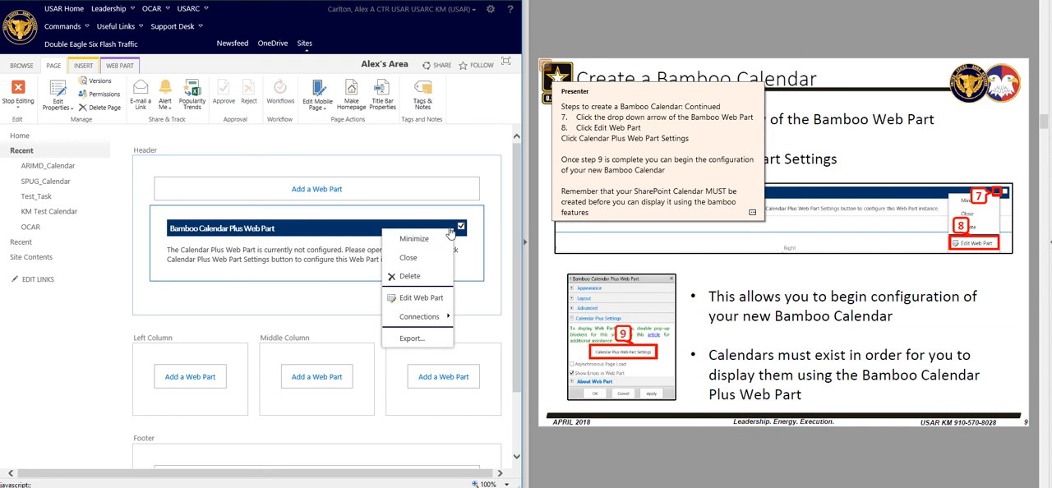
pyautogui.click(425, 301)
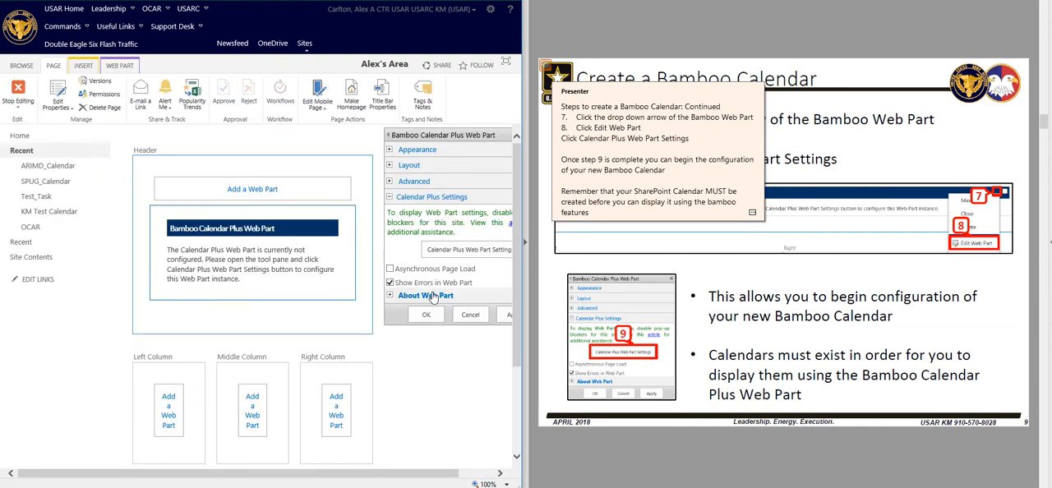
pyautogui.click(467, 252)
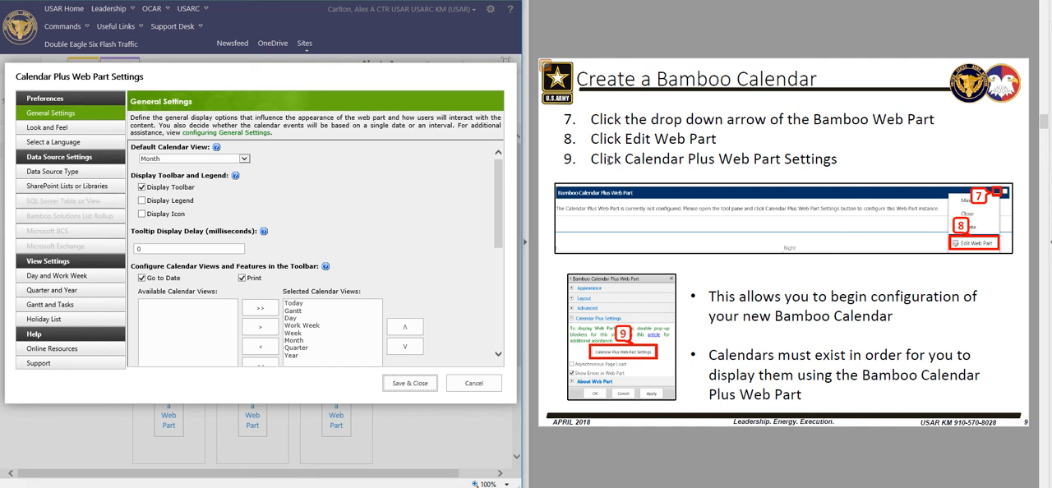
# Start adding a list or library in the SharePoint Lists or Libraries settings
pyautogui.scroll(-1, 783, 242)
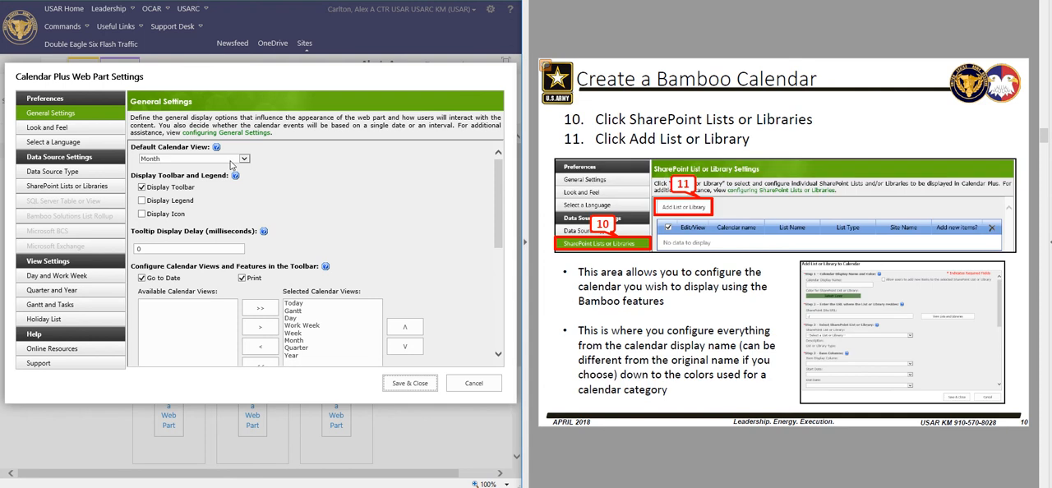
pyautogui.click(70, 189)
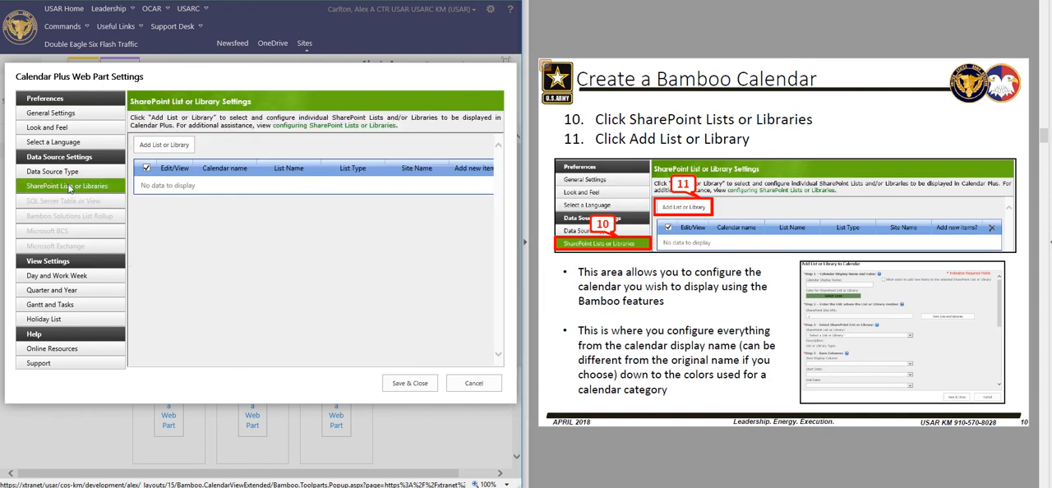
pyautogui.click(163, 146)
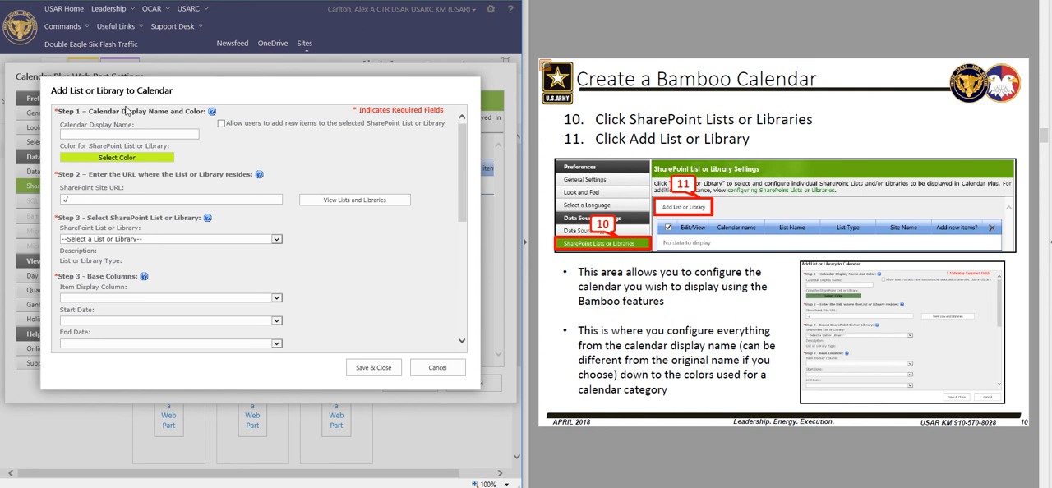
# Copy the title ARIMD_Calendar from the SharePoint calendar page and use it as the Calendar Display Name
pyautogui.click(111, 134)
pyautogui.click(154, 131)
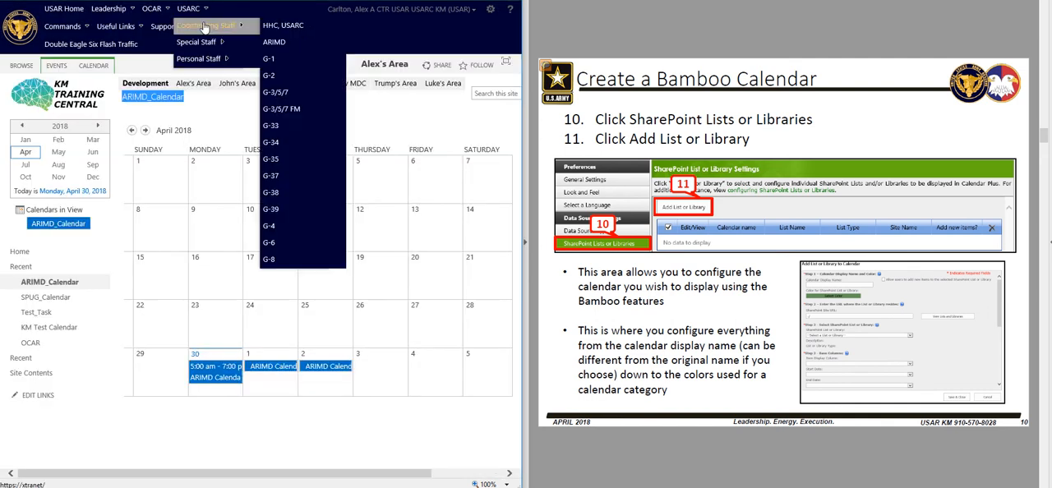
pyautogui.doubleClick(142, 99)
pyautogui.rightClick(142, 99)
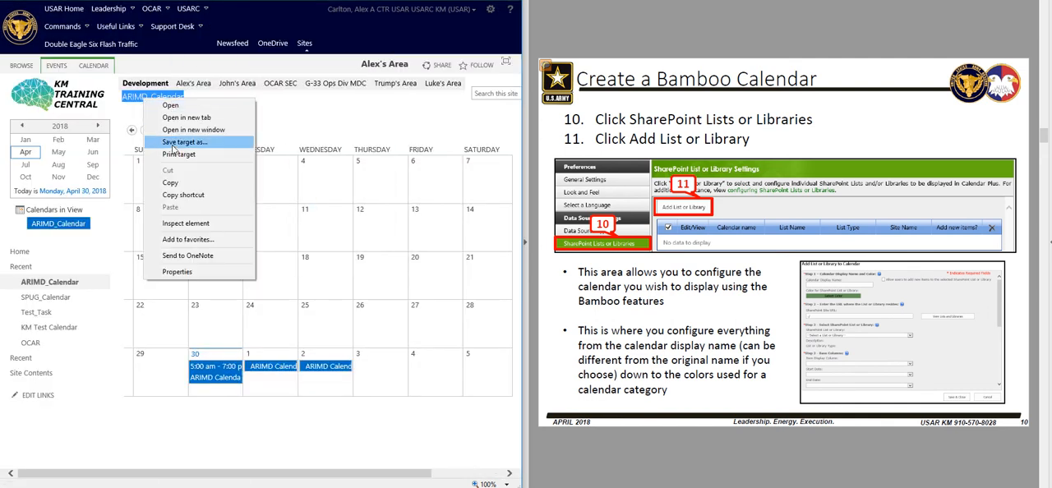
pyautogui.click(171, 185)
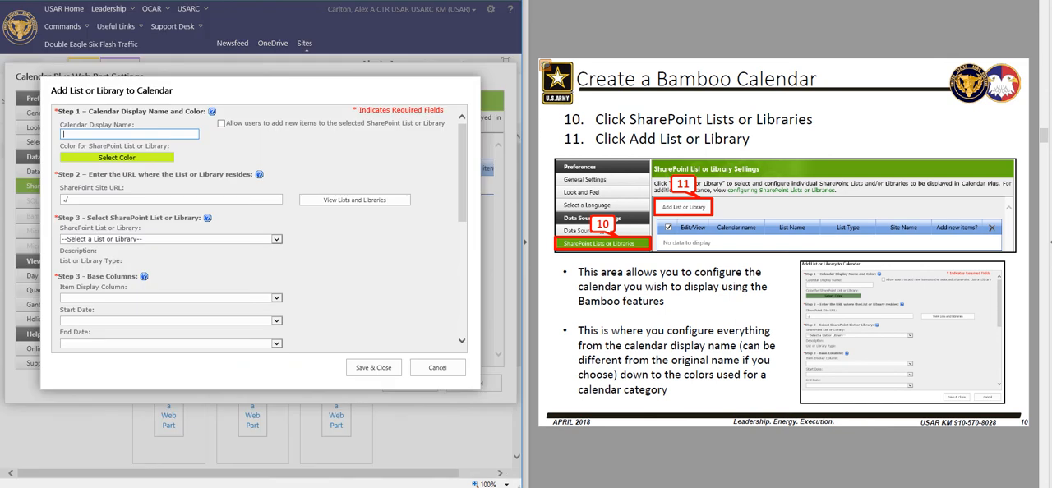
pyautogui.click(102, 133)
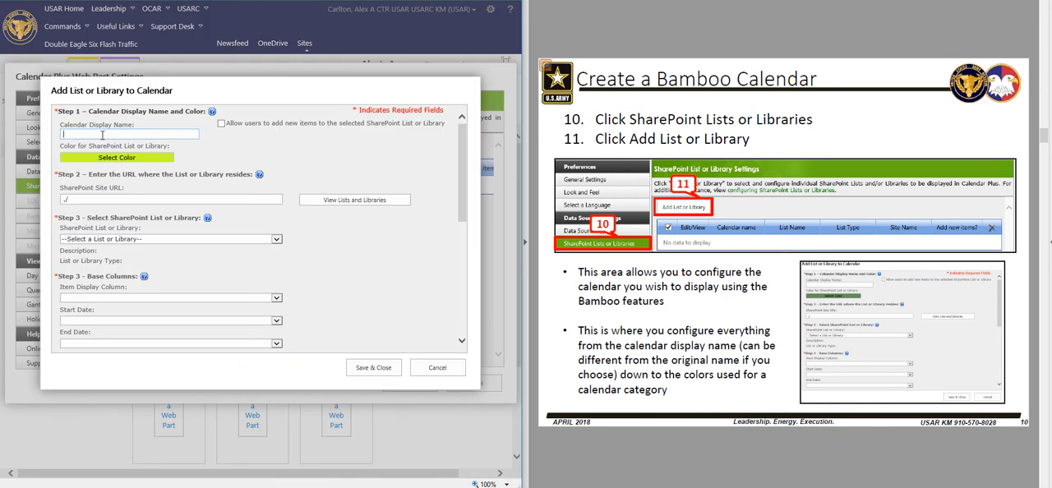
pyautogui.hotkey('ctrl', 'v')
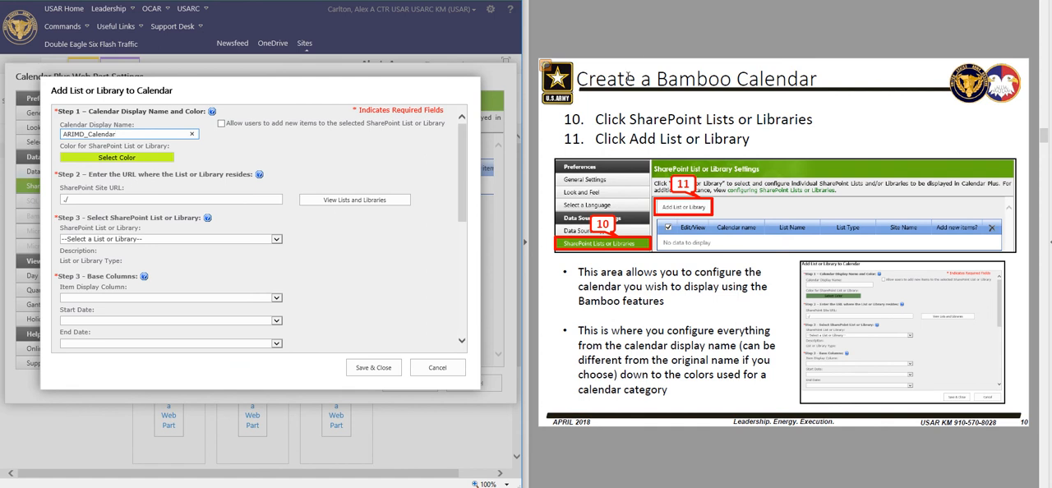
# Allow users to add new items to the selected list and set the calendar color to blue, 2585f9ff
pyautogui.click(655, 1)
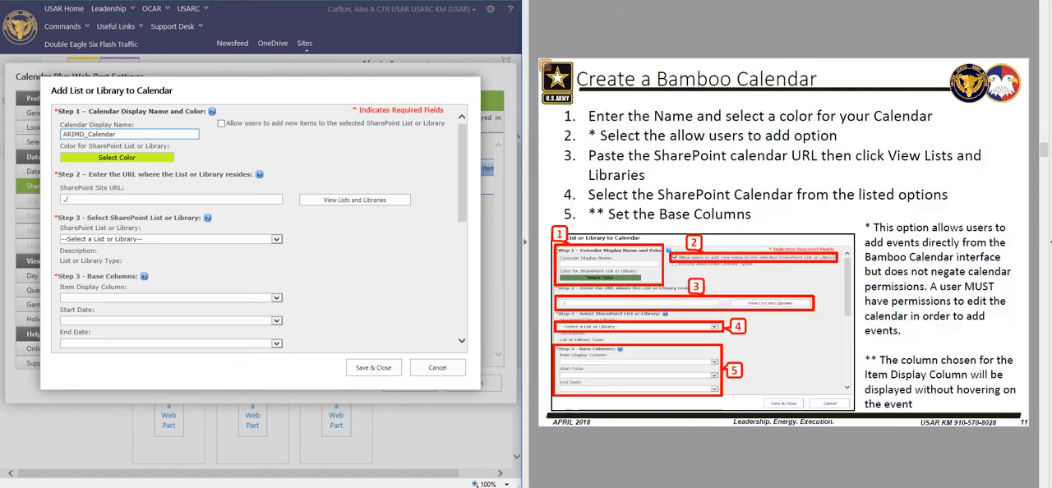
pyautogui.click(221, 123)
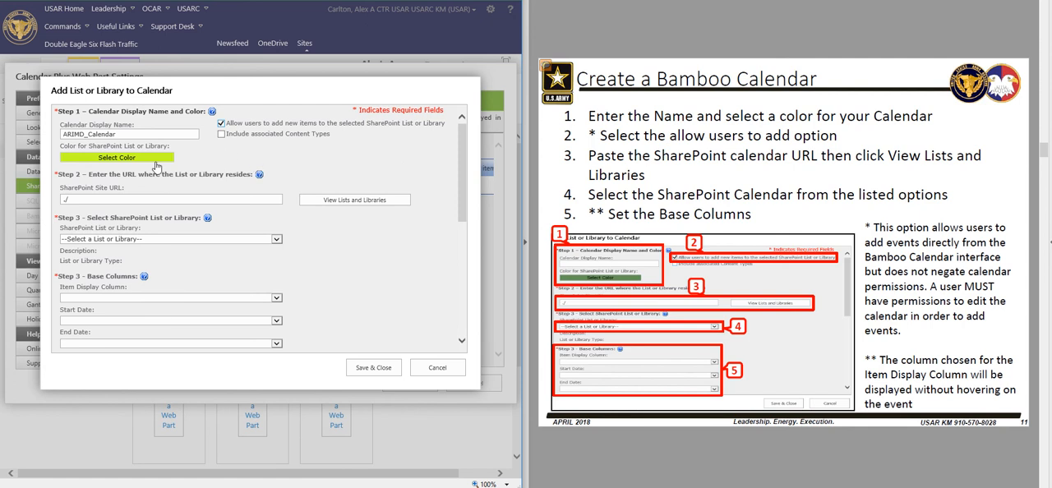
pyautogui.click(99, 158)
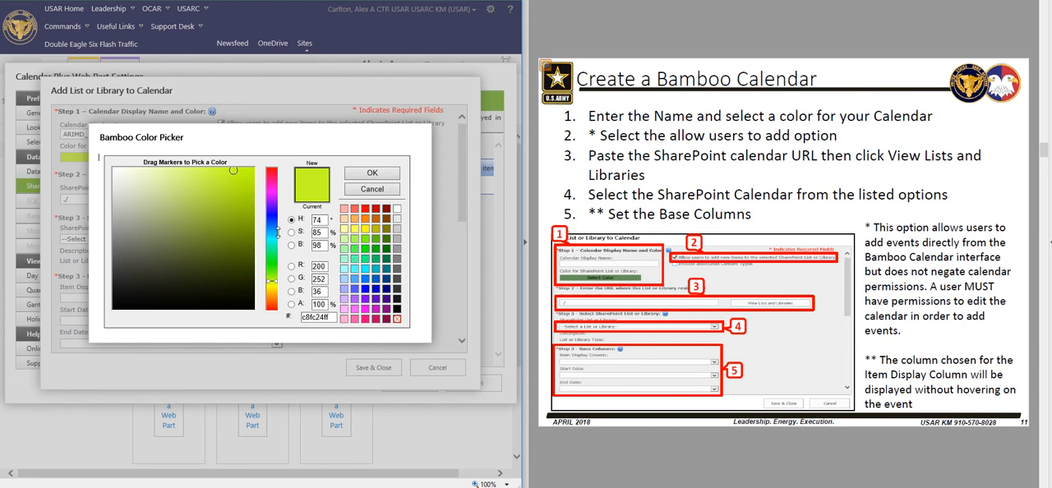
pyautogui.click(271, 226)
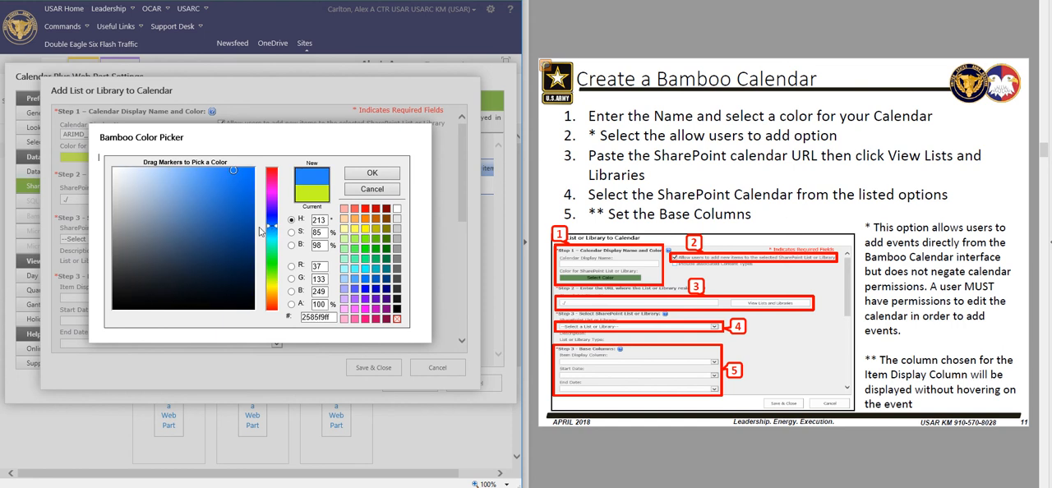
pyautogui.click(359, 174)
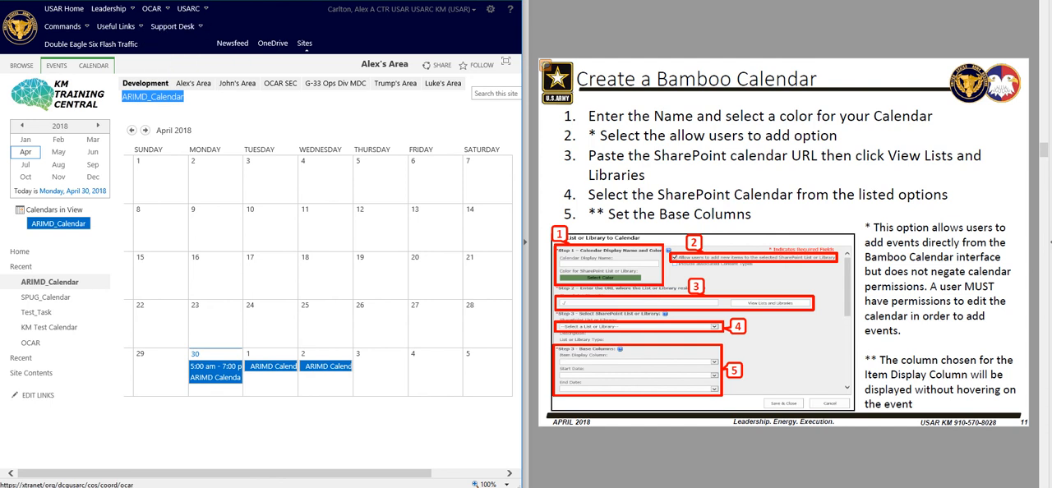
# Copy the ARIMD_Calendar page's address and replace the SharePoint Site URL with it
pyautogui.rightClick(73, 0)
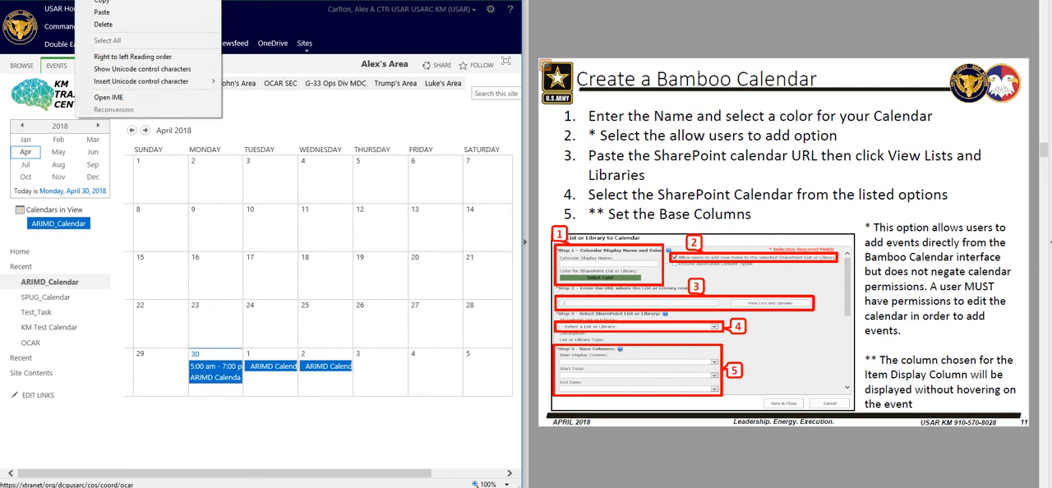
pyautogui.click(113, 4)
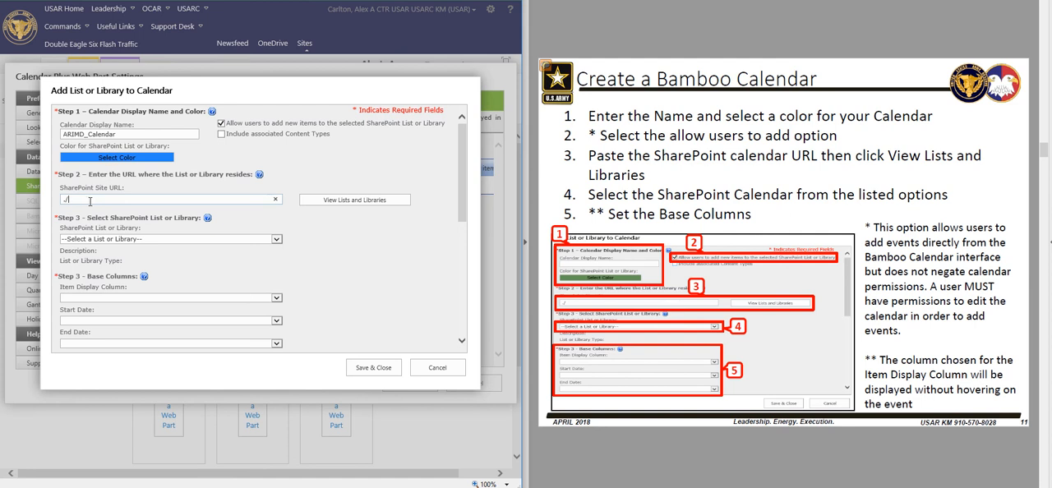
pyautogui.moveTo(92, 201); pyautogui.dragTo(55, 204)
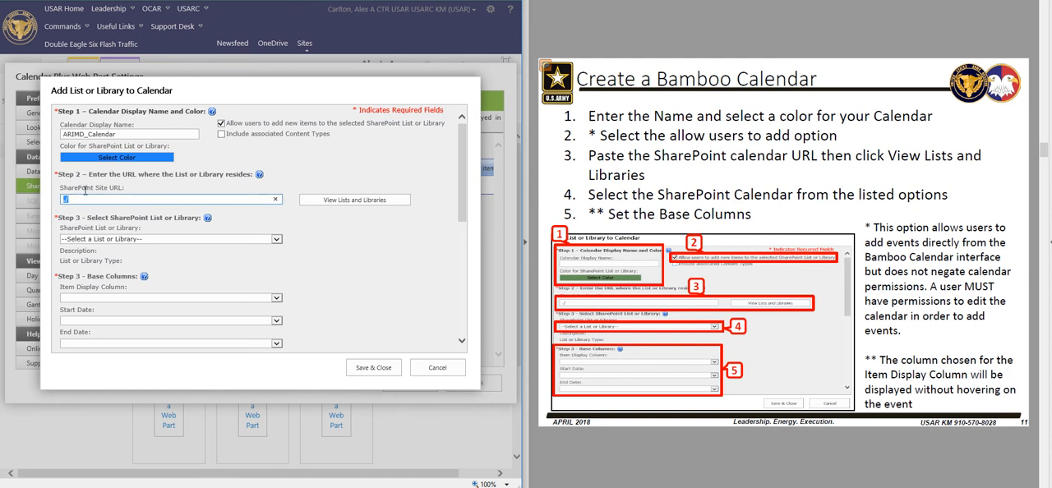
pyautogui.hotkey('ctrl', 'v')
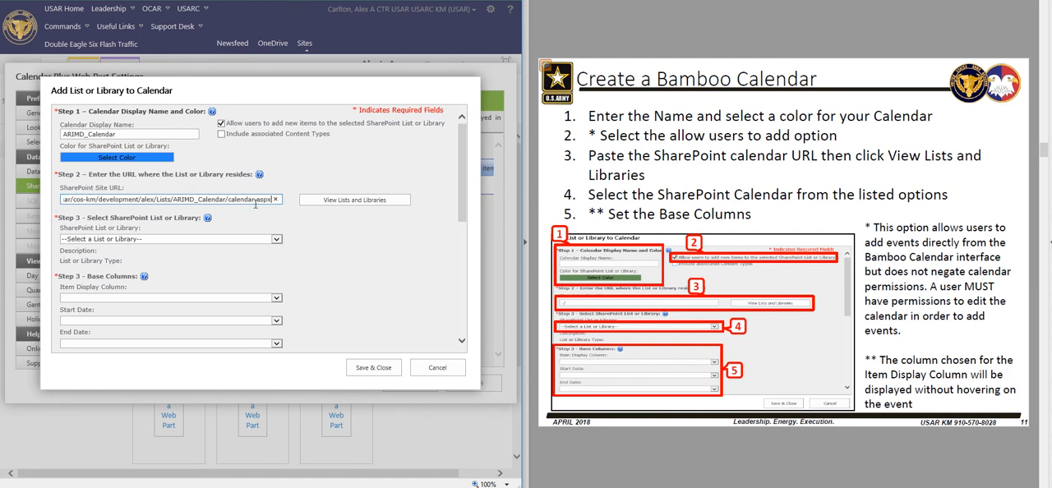
# Load the site's lists and libraries and select ARIMD_Calendar as the SharePoint list
pyautogui.click(344, 207)
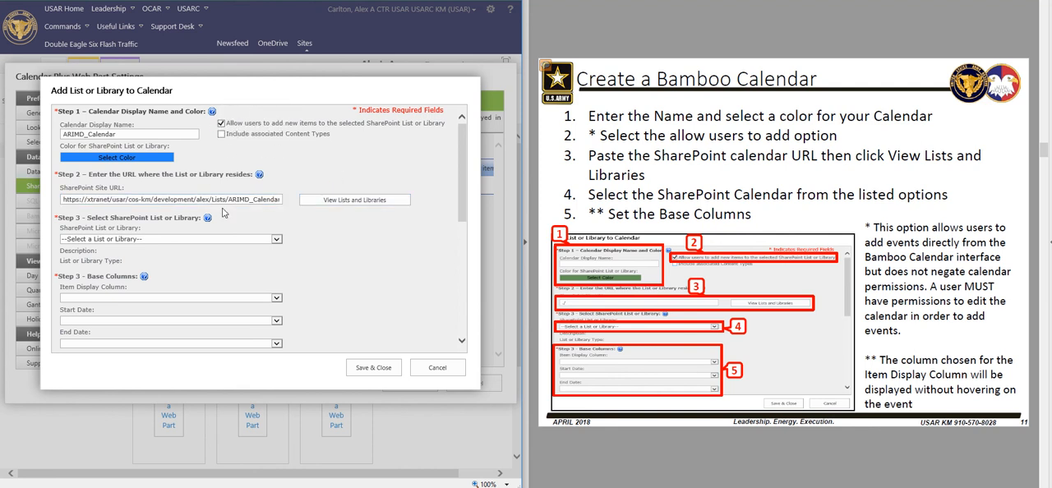
pyautogui.click(277, 241)
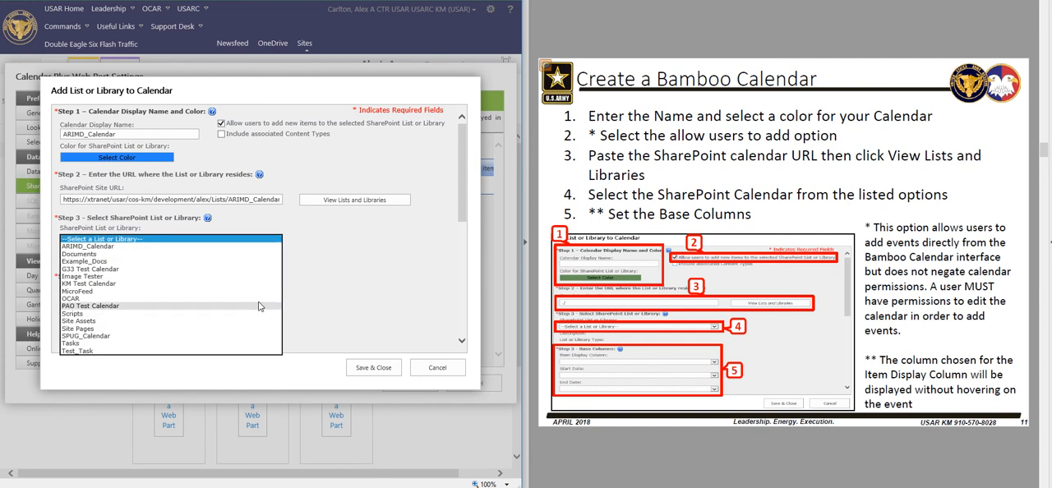
pyautogui.click(94, 246)
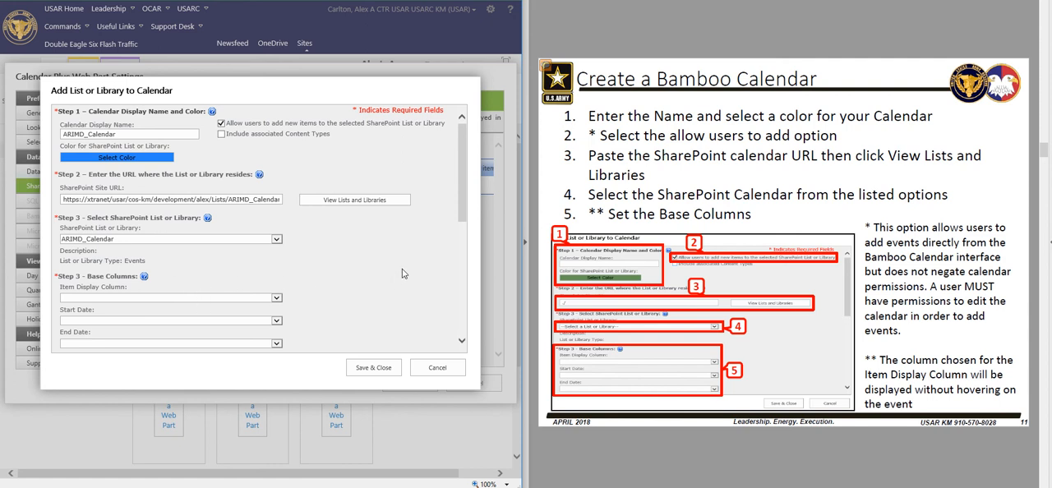
# Set the base columns to Category for item display, Start Time for the start date and End Time for the end date
pyautogui.scroll(-2, 404, 271)
pyautogui.scroll(-4, 411, 267)
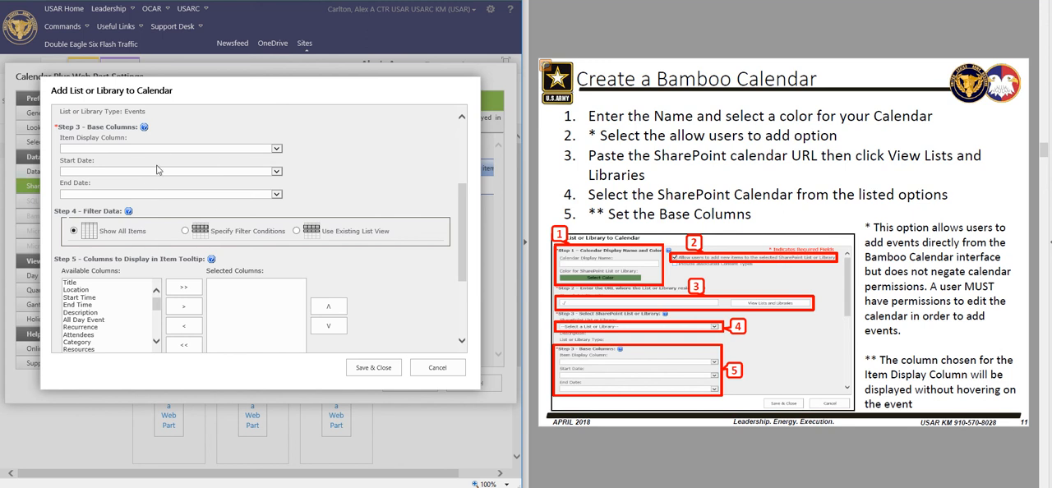
pyautogui.click(276, 149)
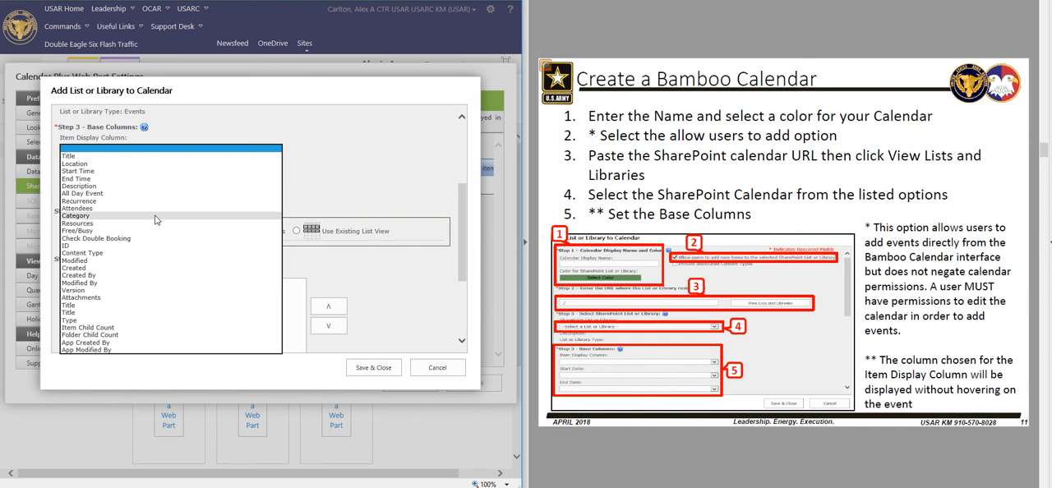
pyautogui.click(88, 220)
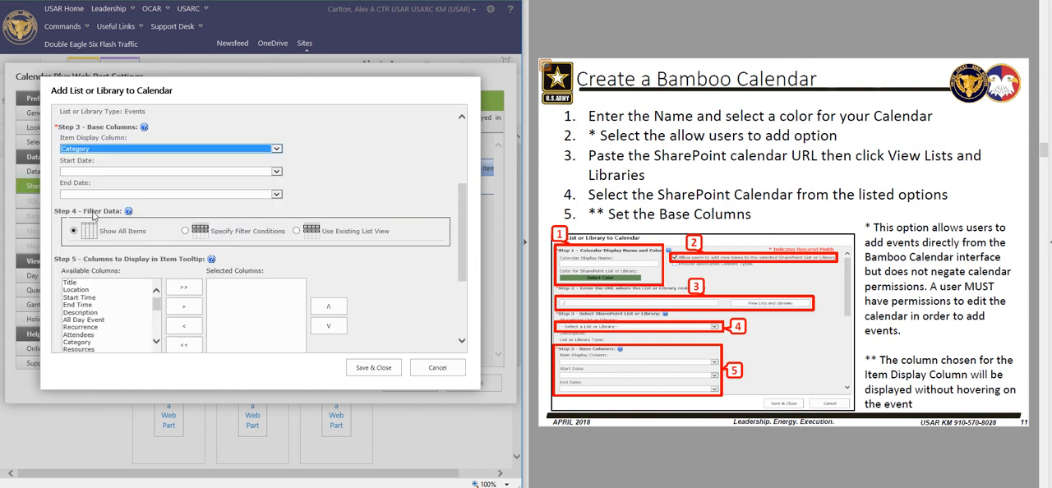
pyautogui.click(169, 171)
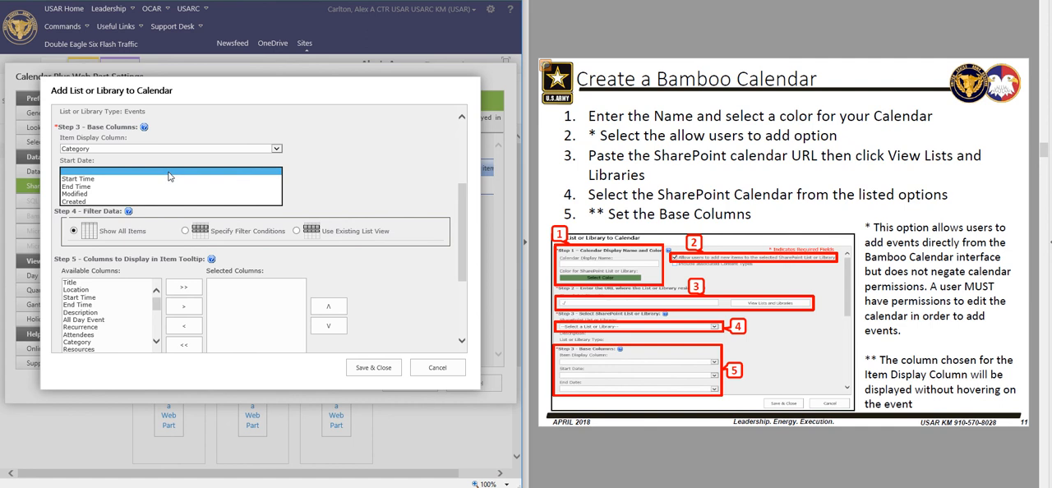
pyautogui.click(156, 178)
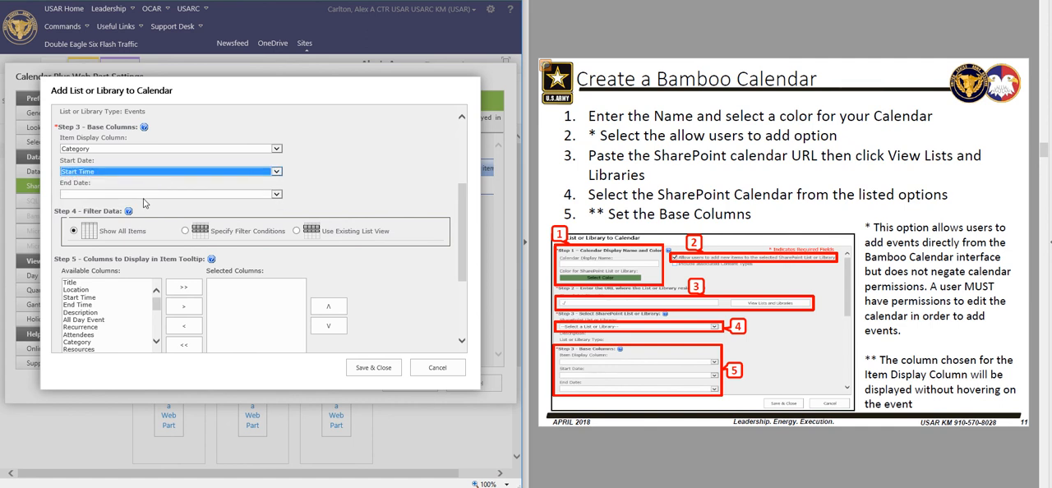
pyautogui.click(141, 195)
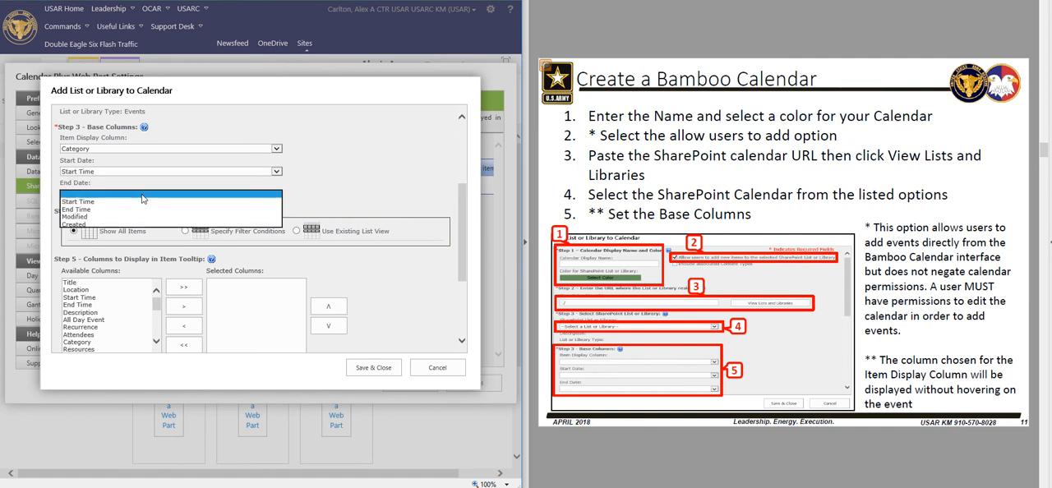
pyautogui.click(105, 213)
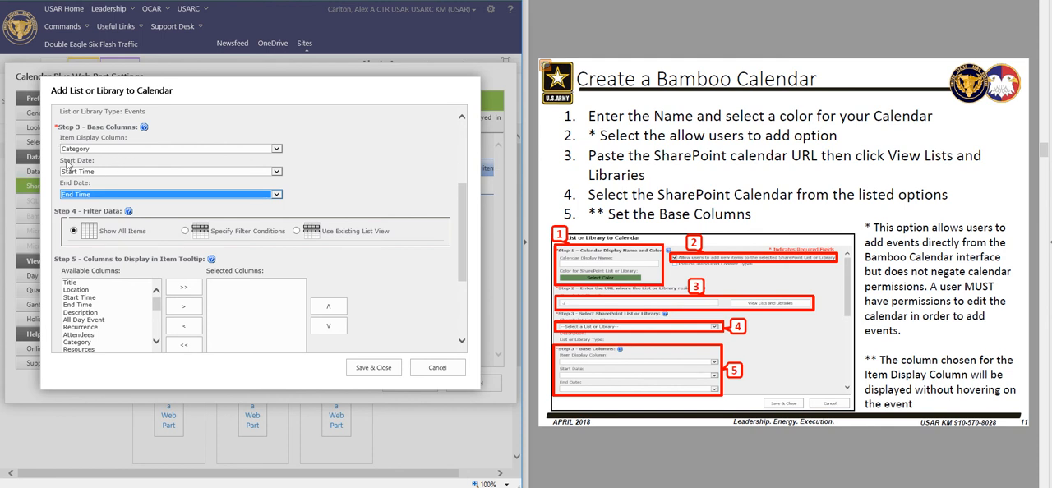
pyautogui.click(337, 198)
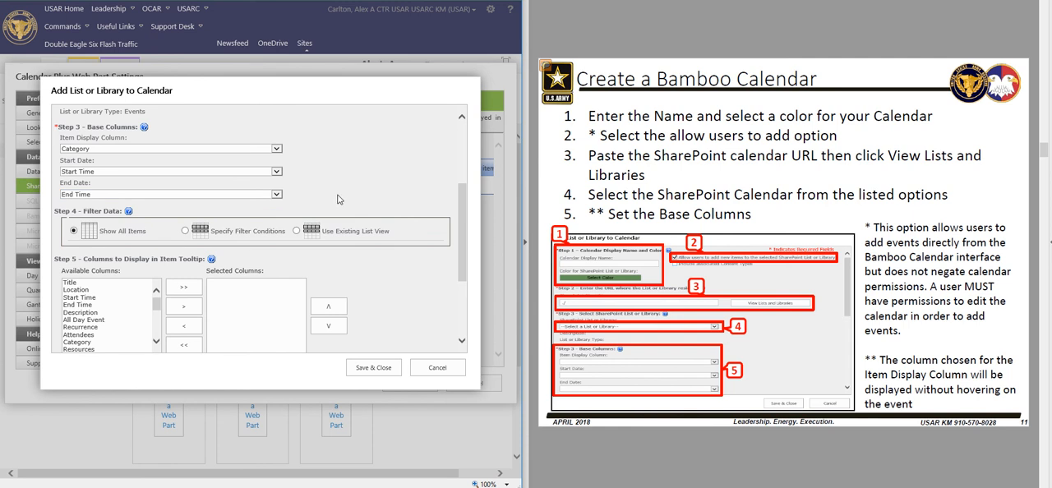
# Add the Title, Location and Start Time columns to the item tooltip
pyautogui.scroll(-1, 341, 198)
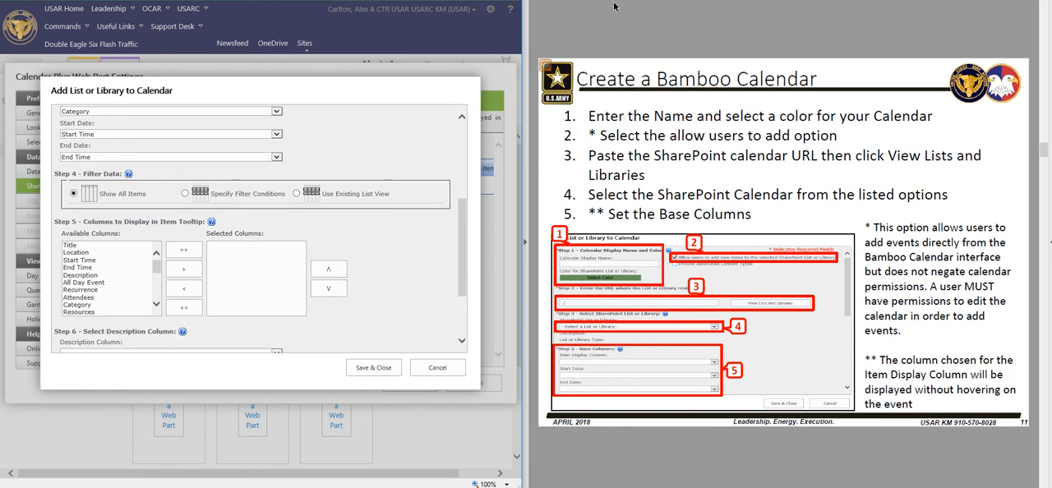
pyautogui.scroll(-1, 608, 158)
pyautogui.click(608, 159)
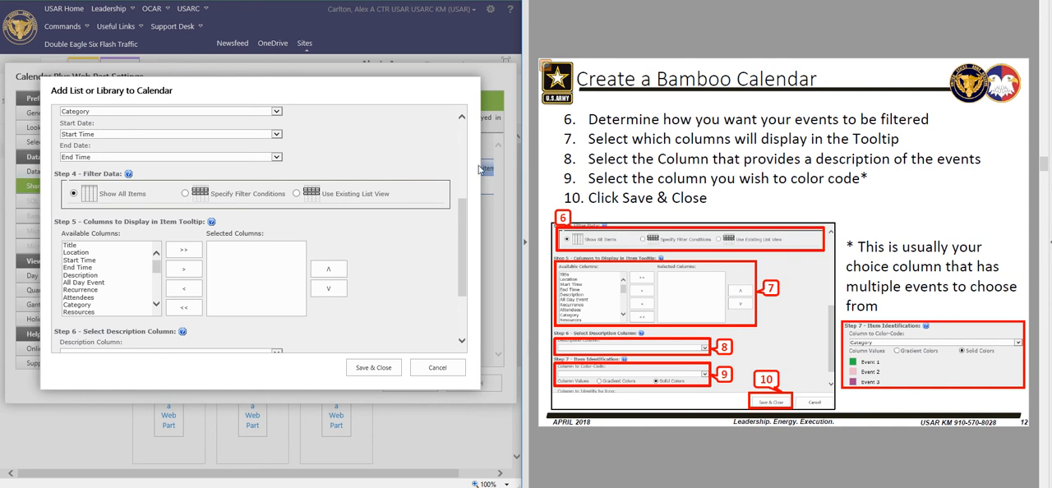
pyautogui.moveTo(458, 220); pyautogui.dragTo(454, 244)
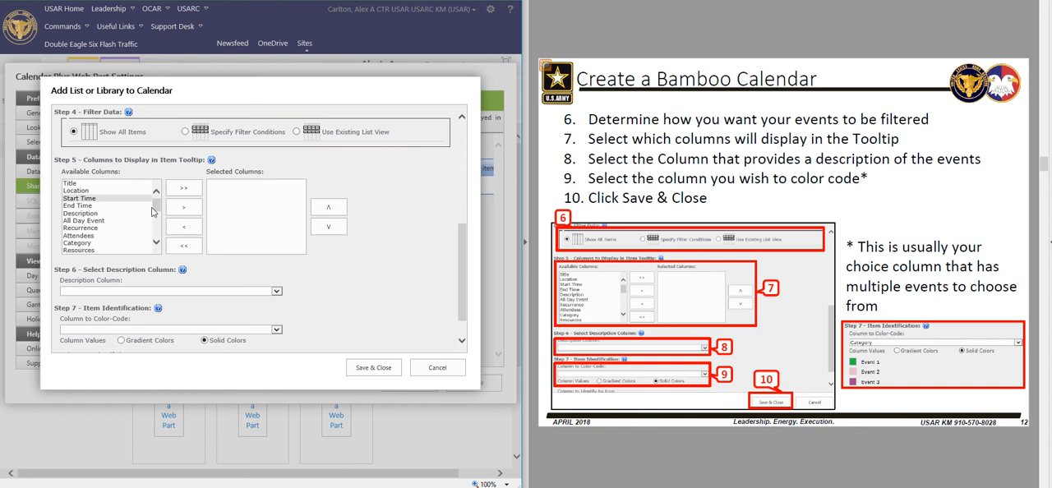
pyautogui.moveTo(465, 241); pyautogui.dragTo(462, 252)
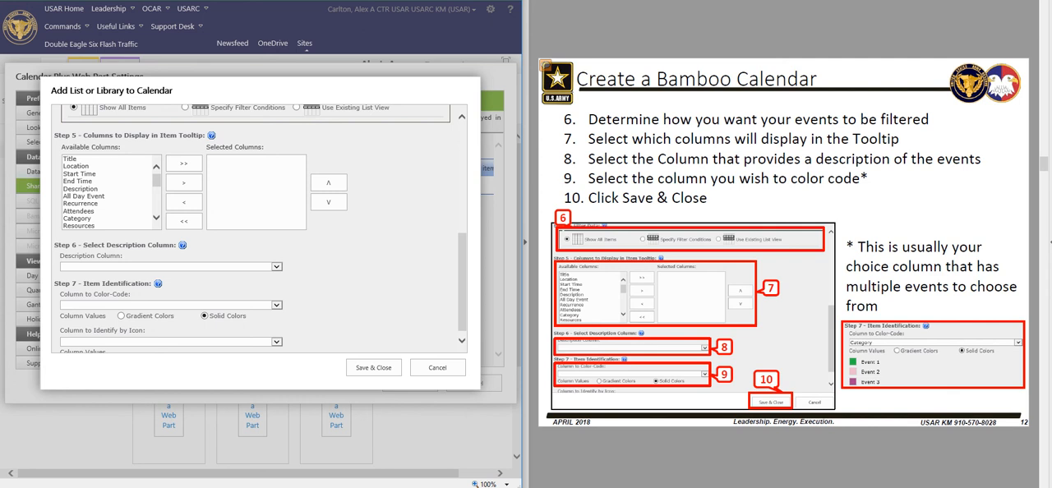
pyautogui.click(82, 158)
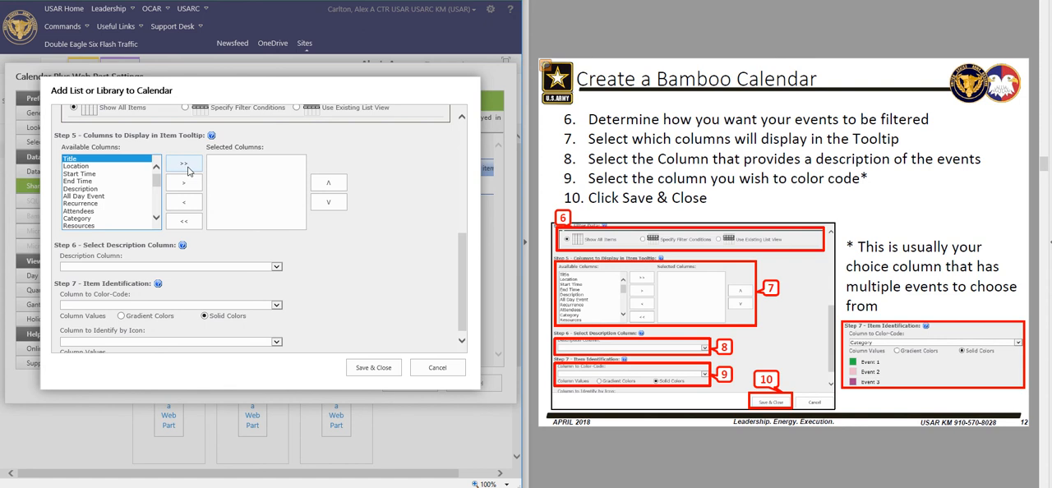
pyautogui.click(186, 186)
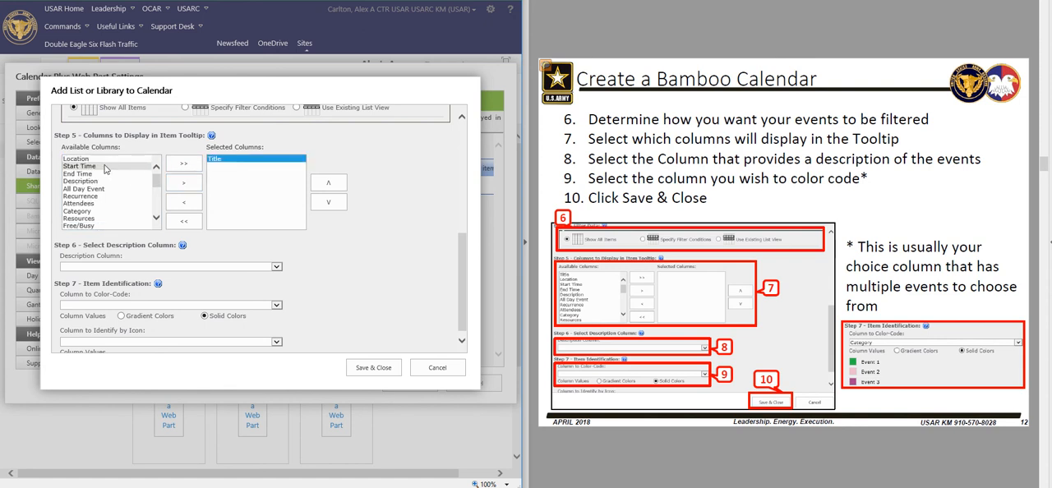
pyautogui.click(105, 158)
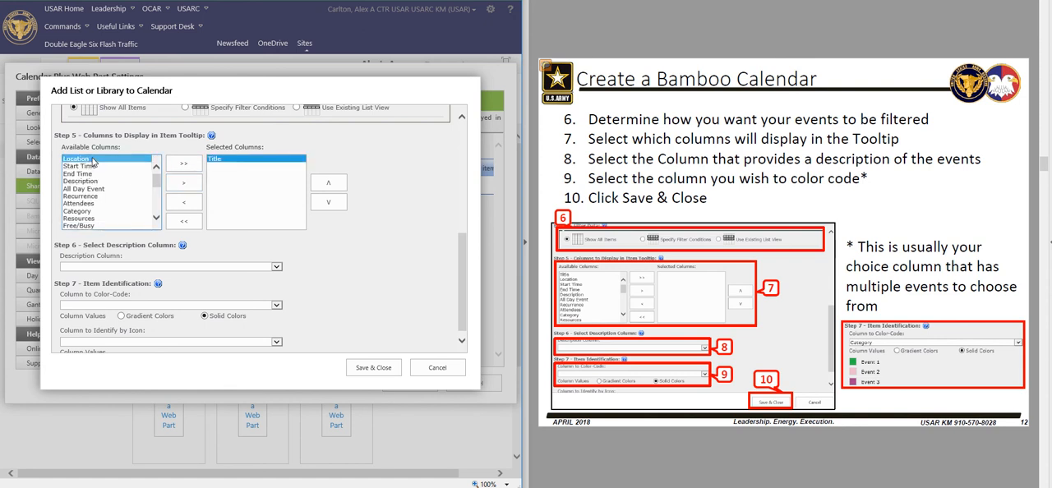
pyautogui.click(181, 187)
pyautogui.click(83, 158)
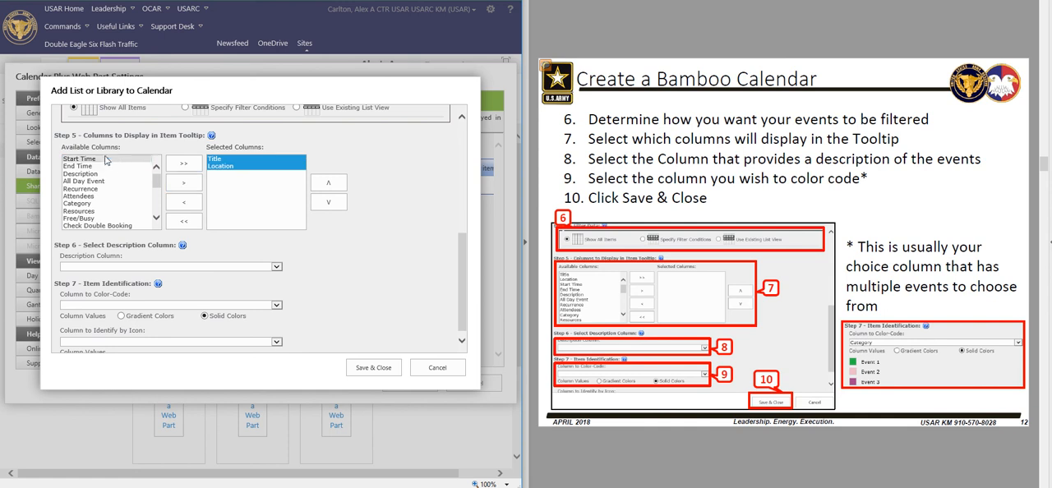
pyautogui.click(181, 183)
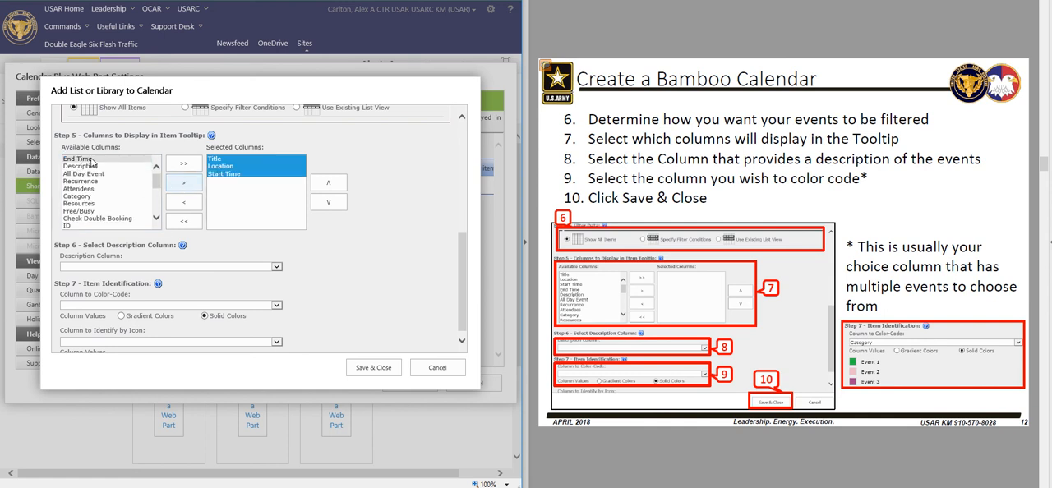
# Add End Time, Description, Category and Attachments to the item tooltip's selected columns
pyautogui.click(90, 158)
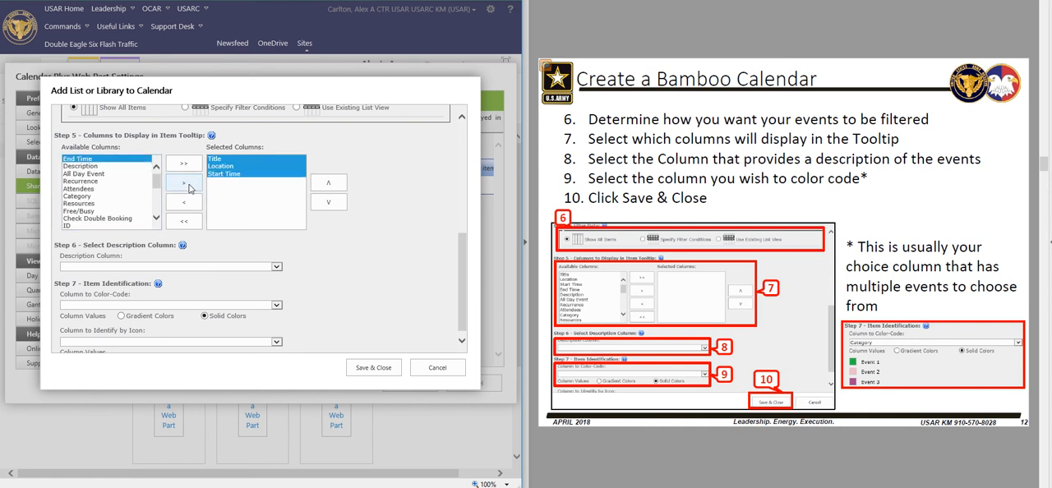
pyautogui.click(187, 186)
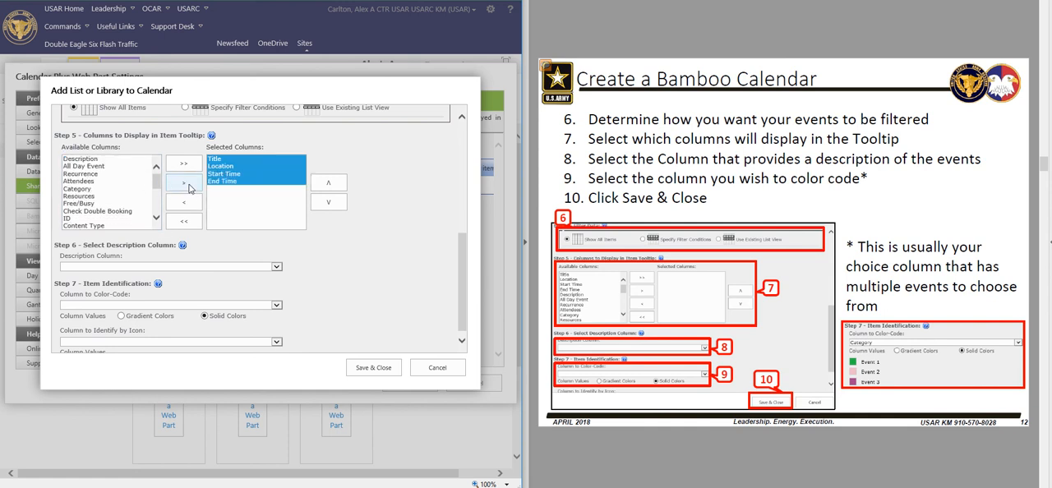
pyautogui.click(82, 158)
pyautogui.click(181, 184)
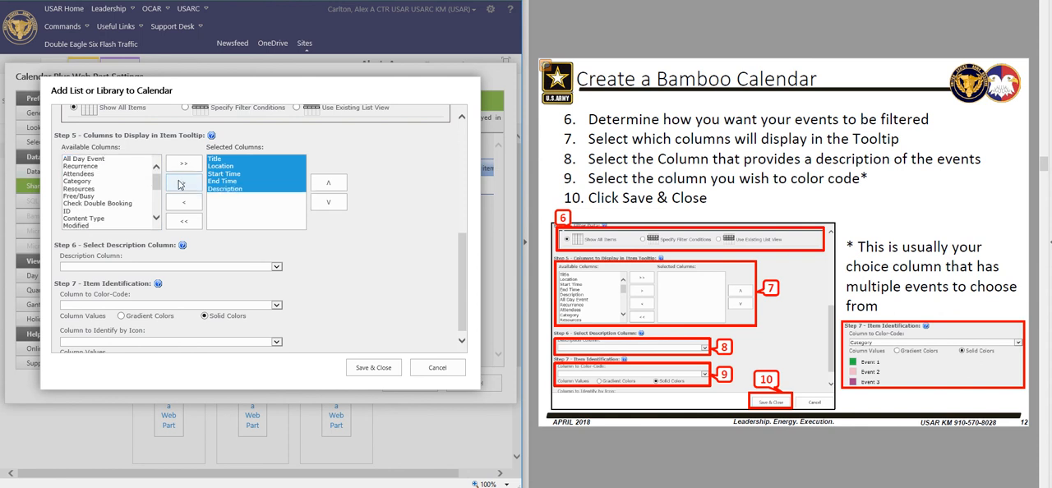
pyautogui.click(90, 181)
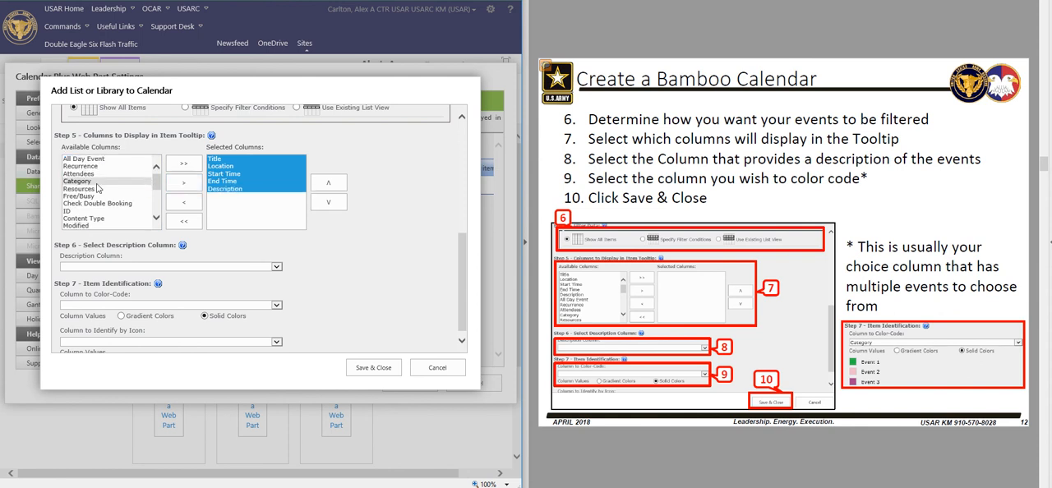
pyautogui.click(188, 185)
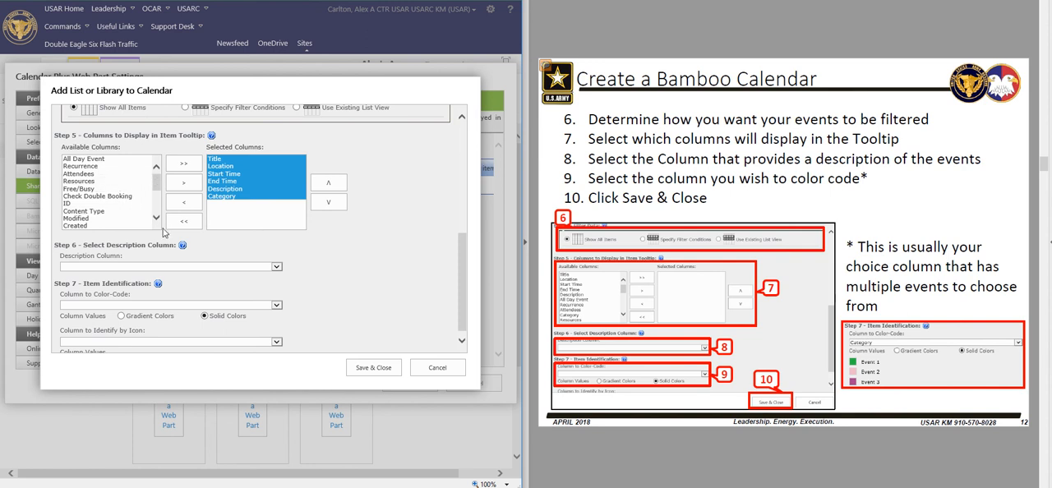
pyautogui.scroll(-3, 123, 210)
pyautogui.click(107, 204)
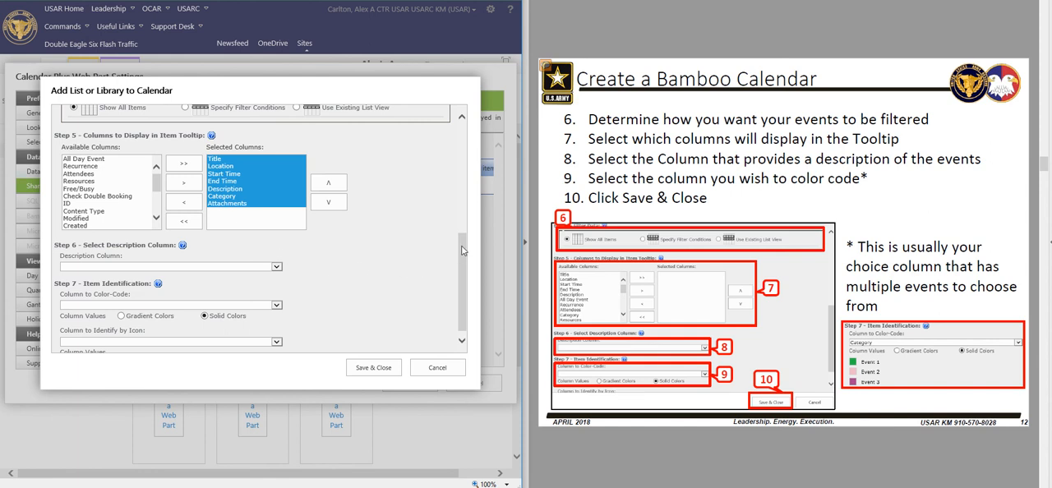
# Use Description as the description column and Category as the column to color-code
pyautogui.moveTo(462, 251); pyautogui.dragTo(448, 289)
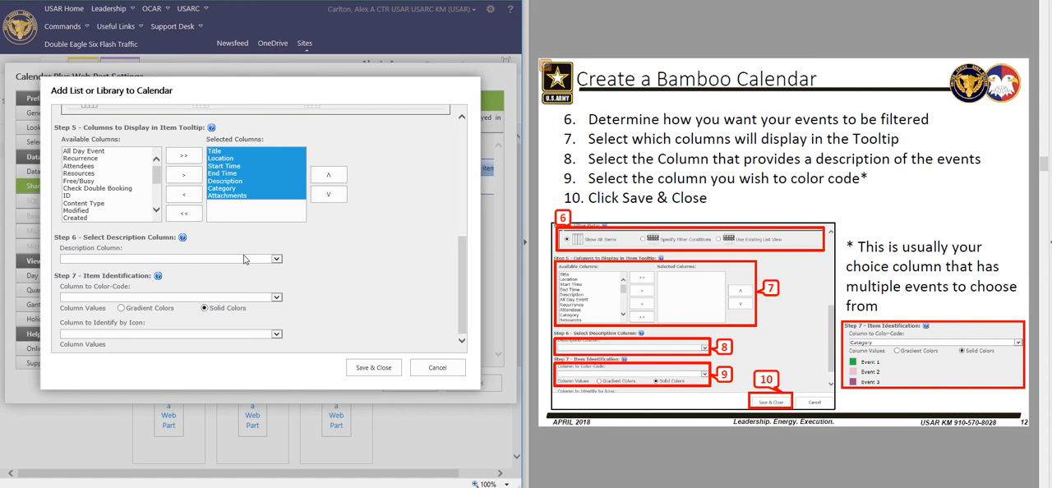
pyautogui.click(276, 259)
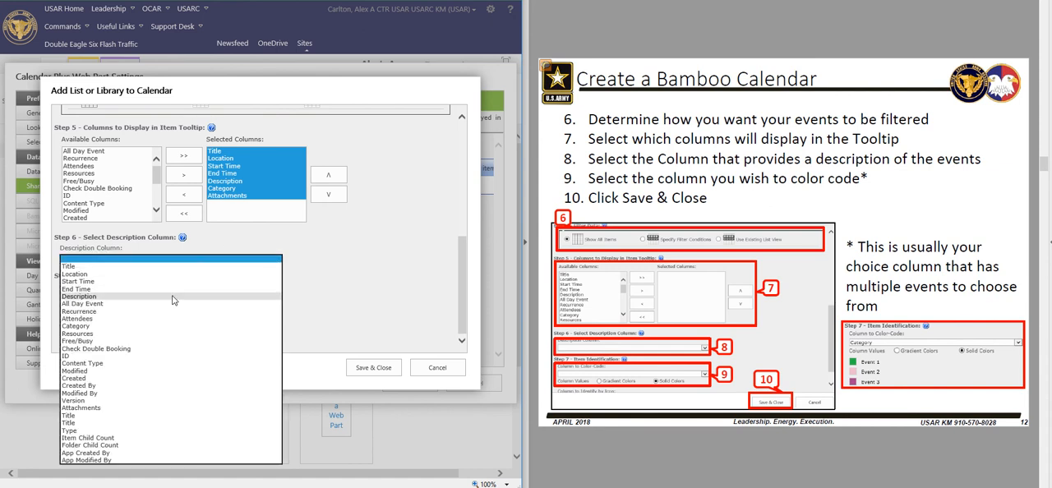
pyautogui.click(89, 297)
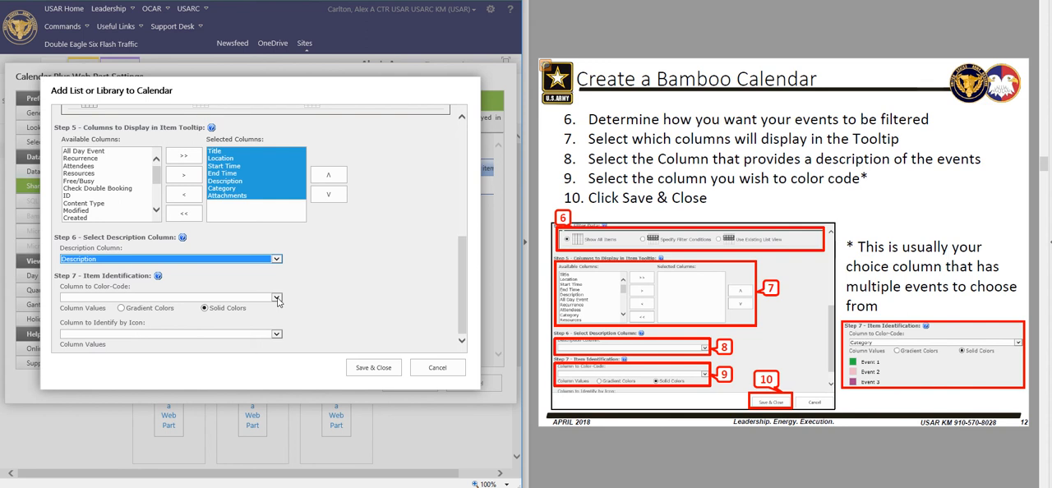
pyautogui.click(277, 298)
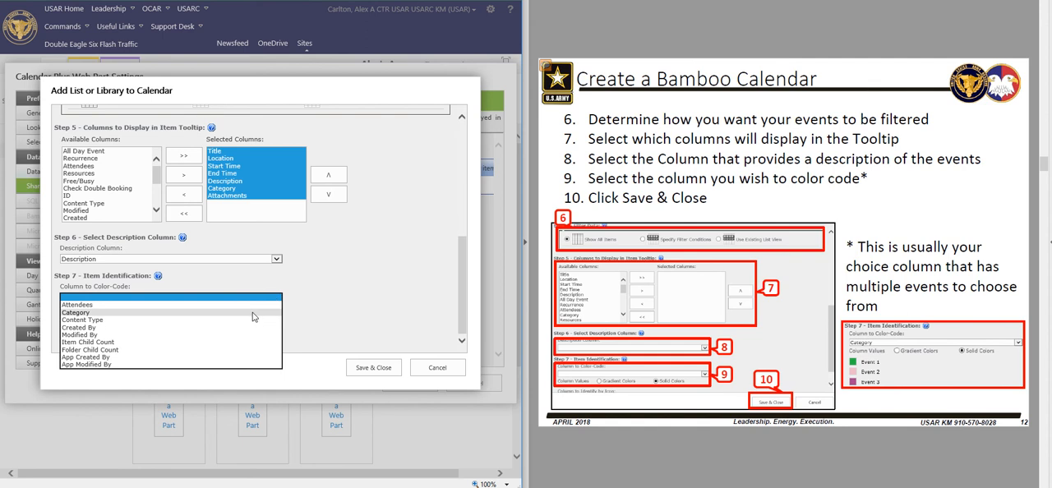
pyautogui.click(253, 314)
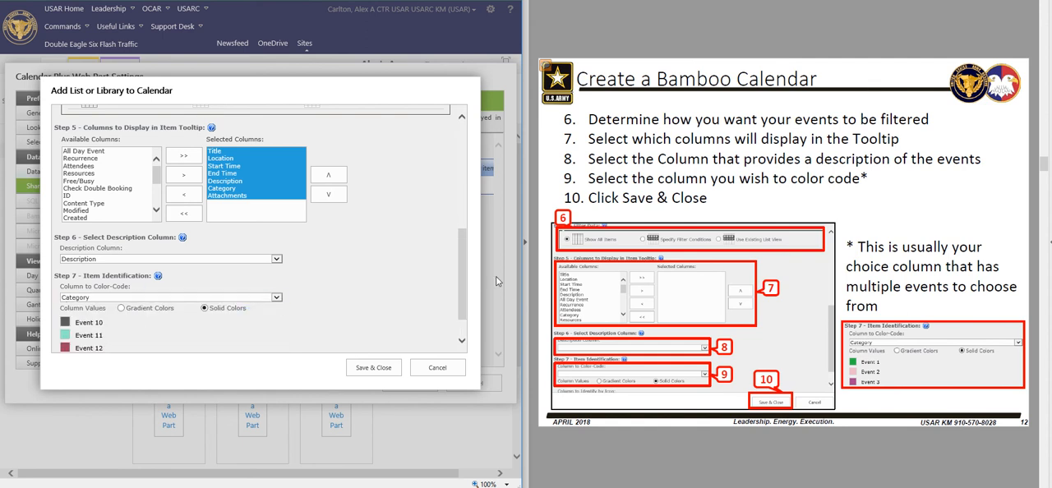
# Set the Event 10 category color to dark blue-gray, 454956ff
pyautogui.moveTo(466, 273); pyautogui.dragTo(460, 292)
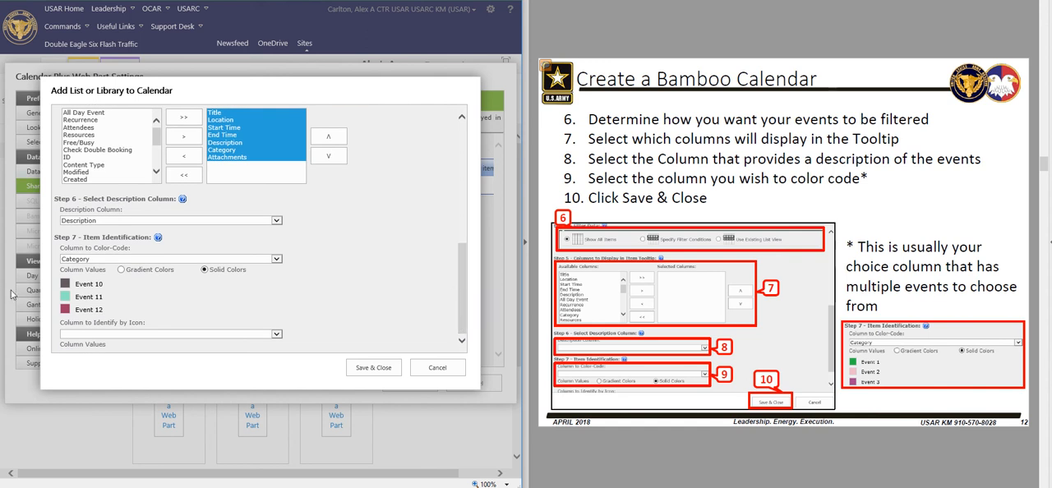
pyautogui.click(65, 285)
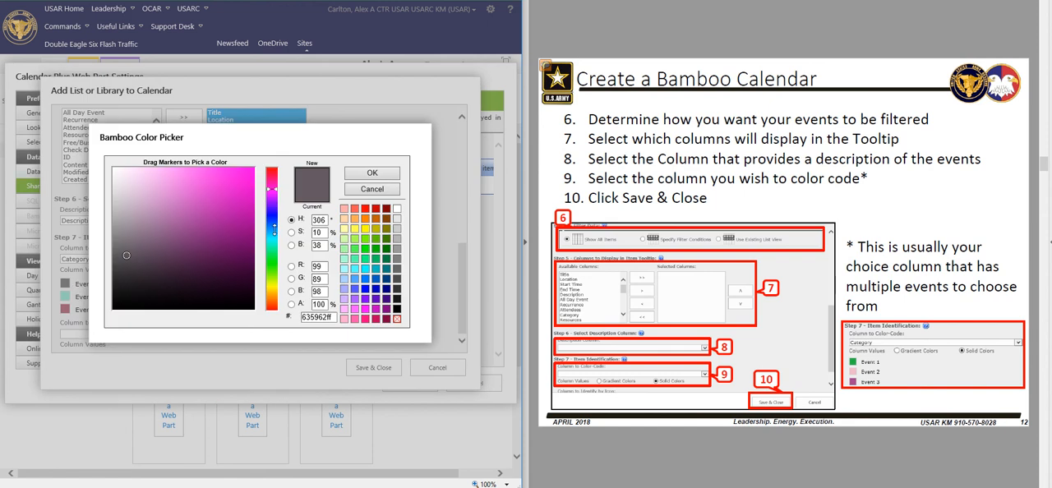
pyautogui.click(275, 220)
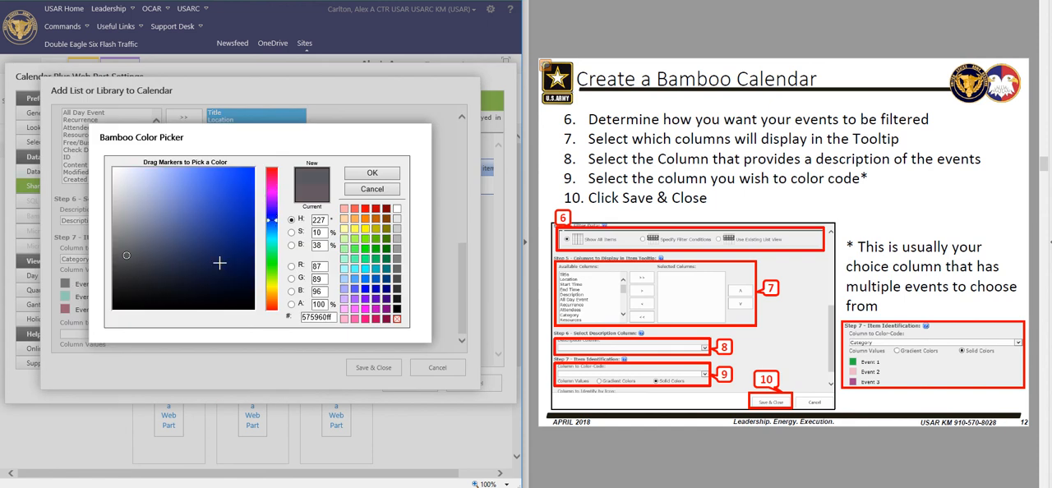
pyautogui.click(141, 261)
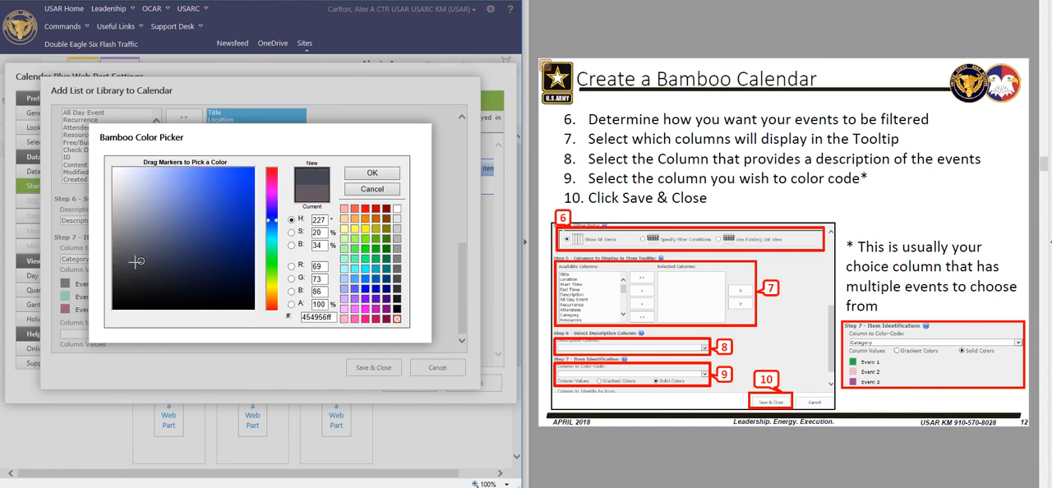
pyautogui.click(371, 172)
# Set the Event 11 category color to dark green, 068203ff
pyautogui.click(64, 297)
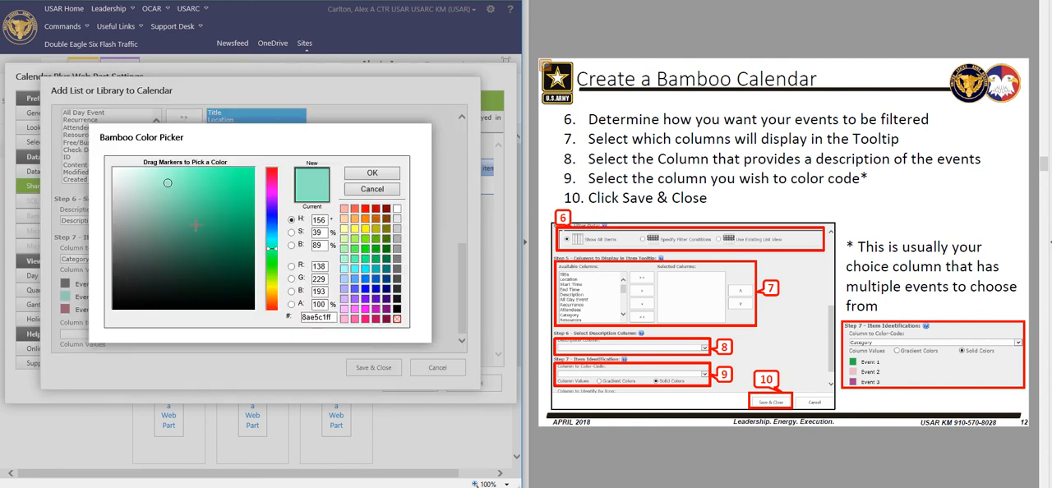
pyautogui.click(271, 263)
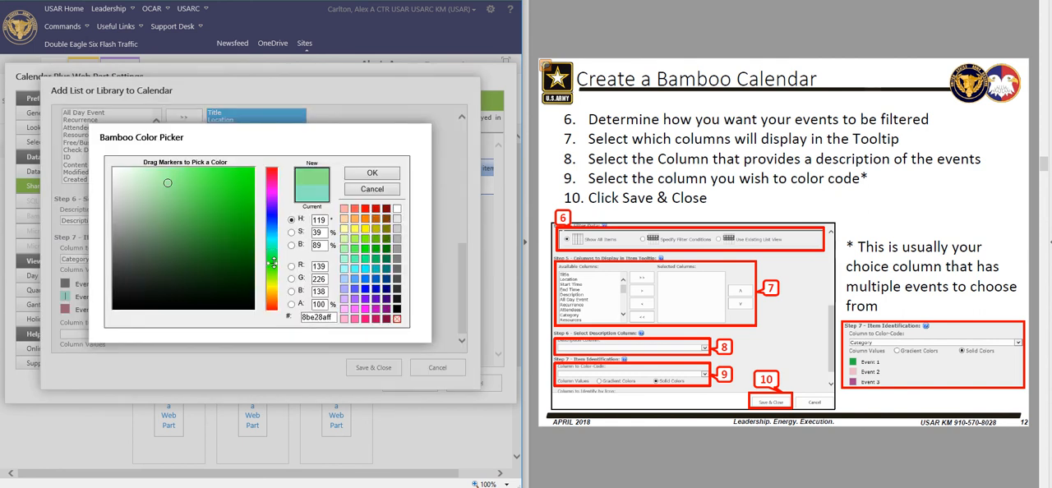
pyautogui.click(246, 257)
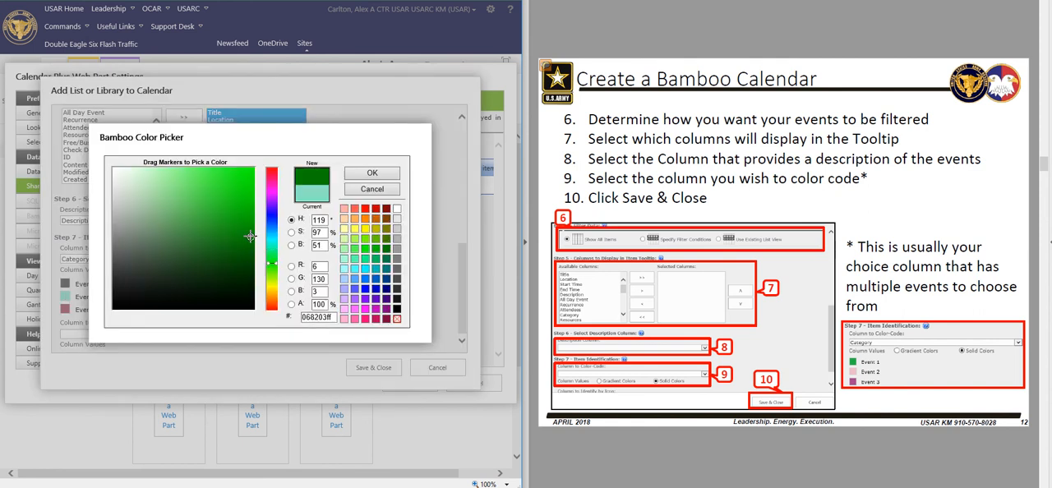
pyautogui.click(362, 176)
# Set the Event 12 category color to a muted red, 9e3a3aff
pyautogui.click(65, 309)
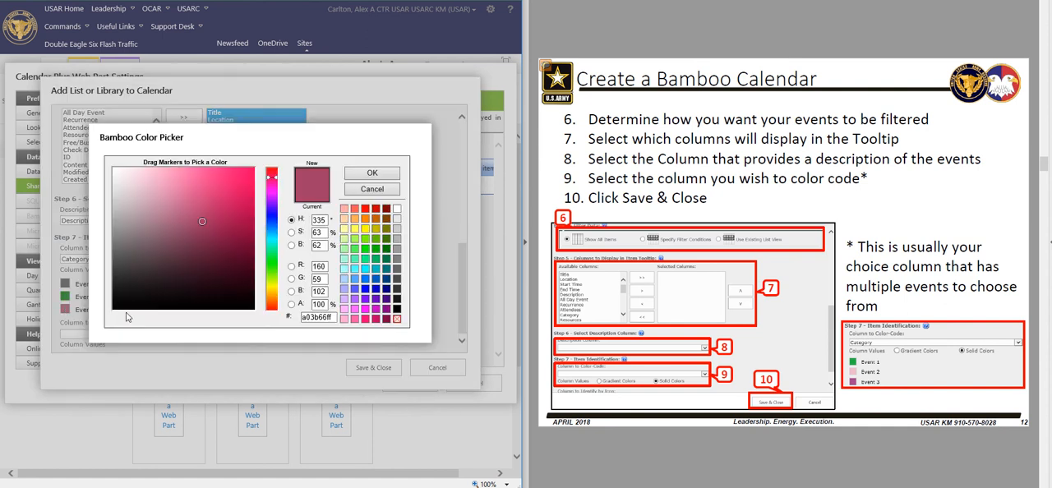
pyautogui.click(271, 308)
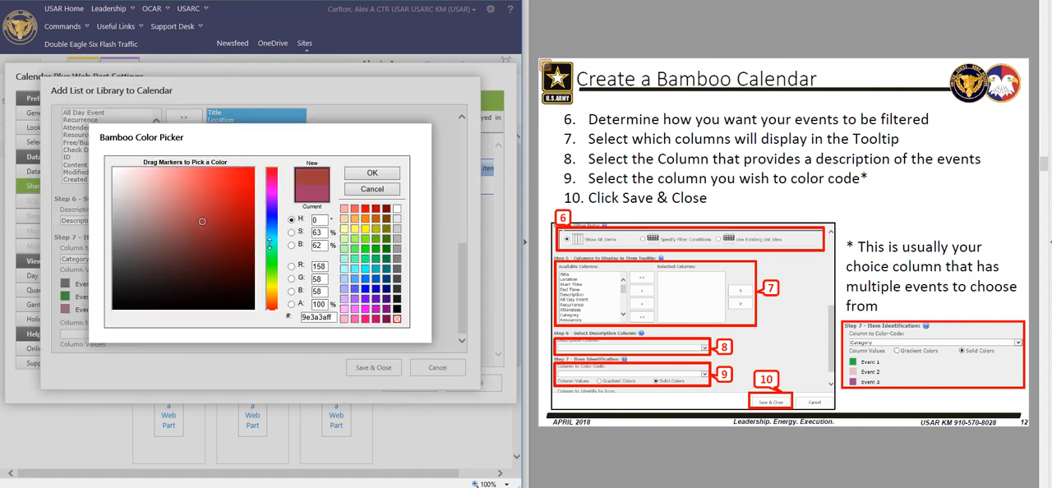
pyautogui.click(370, 176)
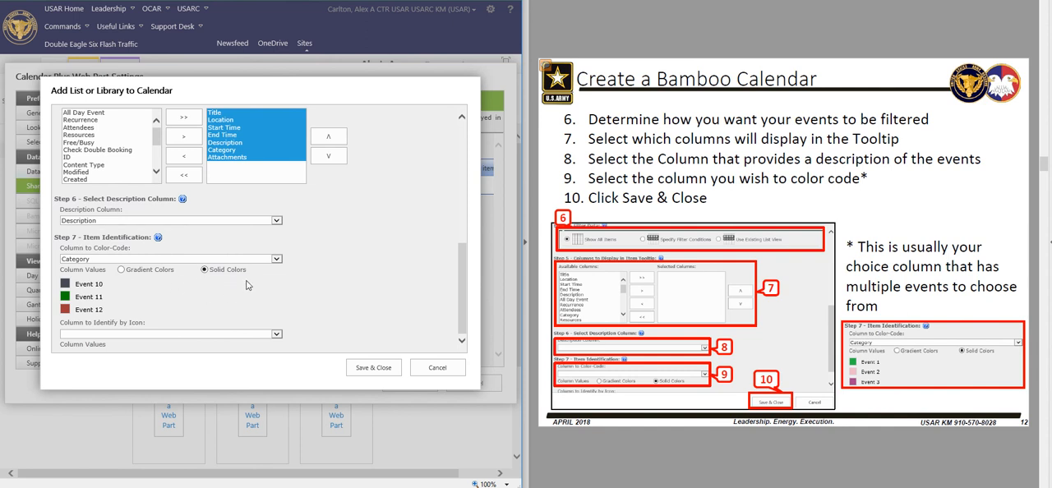
# Use gradient colors for the category values and save the ARIMD_Calendar list configuration
pyautogui.click(122, 270)
pyautogui.click(368, 375)
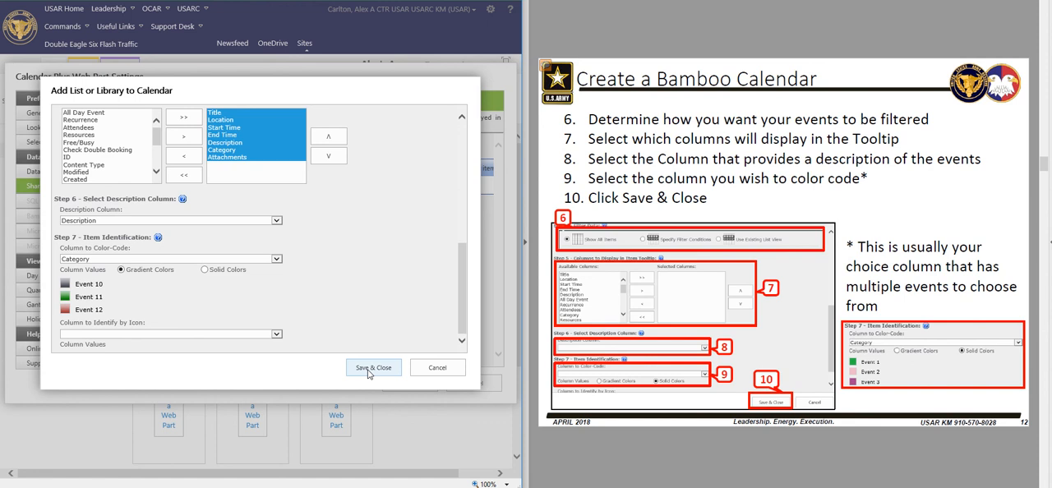
pyautogui.click(369, 374)
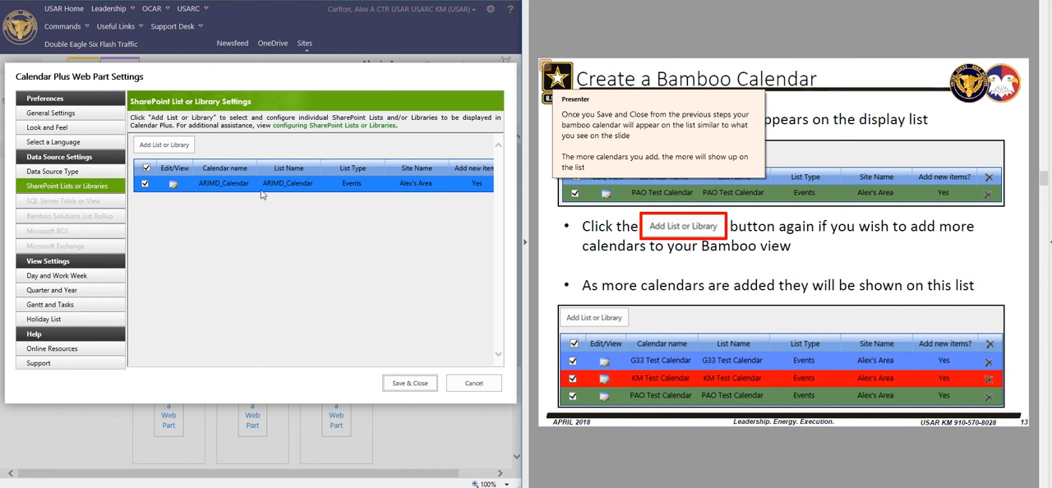
# Look at the blank form for adding another list, cancel it, and save and close the Calendar Plus Web Part settings
pyautogui.click(160, 145)
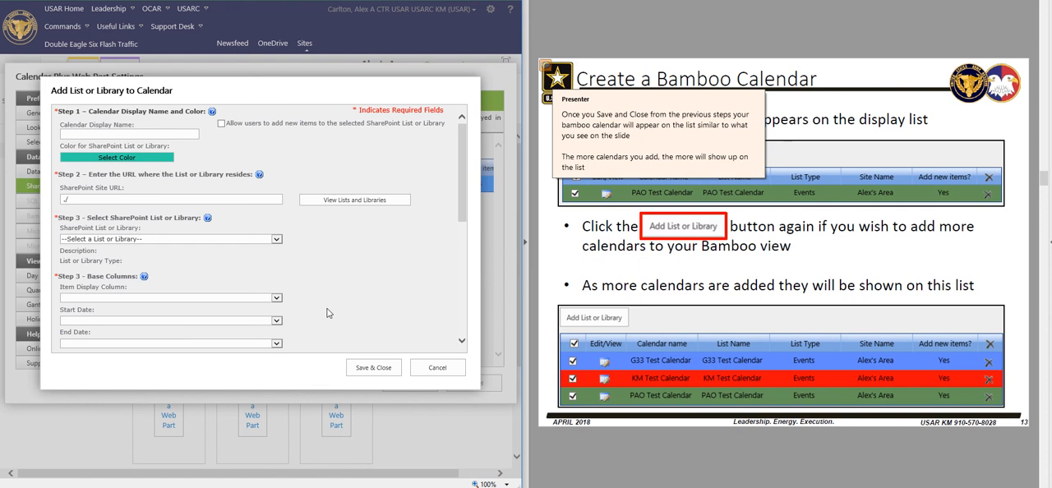
pyautogui.click(444, 368)
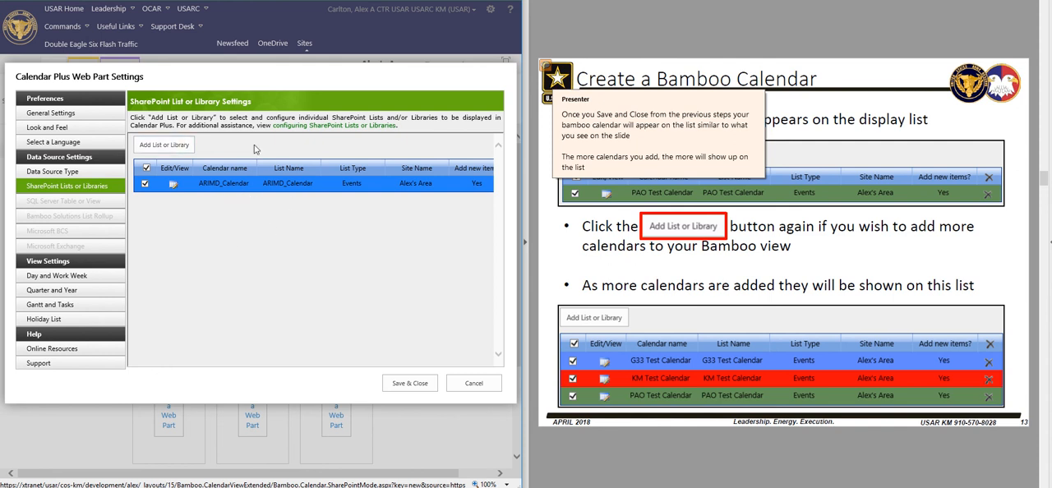
pyautogui.click(400, 385)
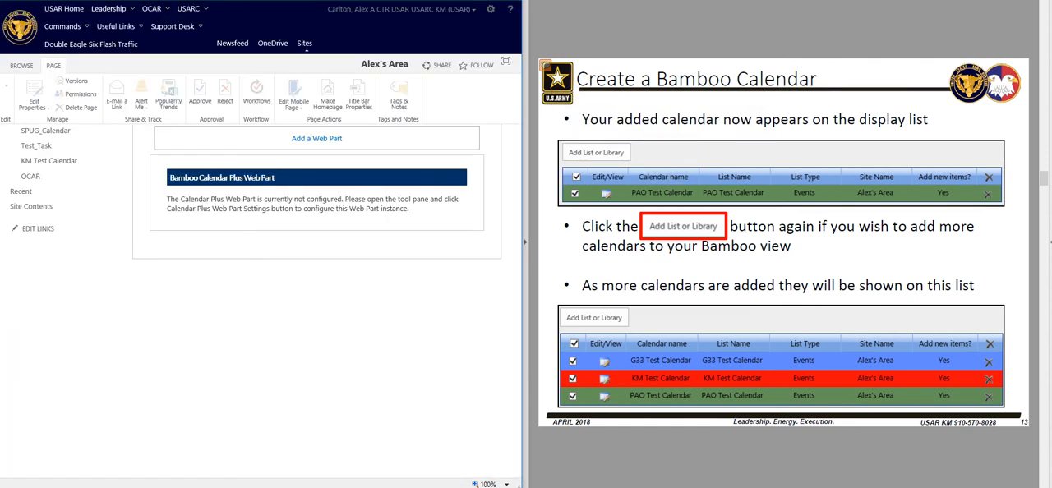
# Accept the Bamboo Calendar Plus web part properties and stop editing the page
pyautogui.press('pagedown')
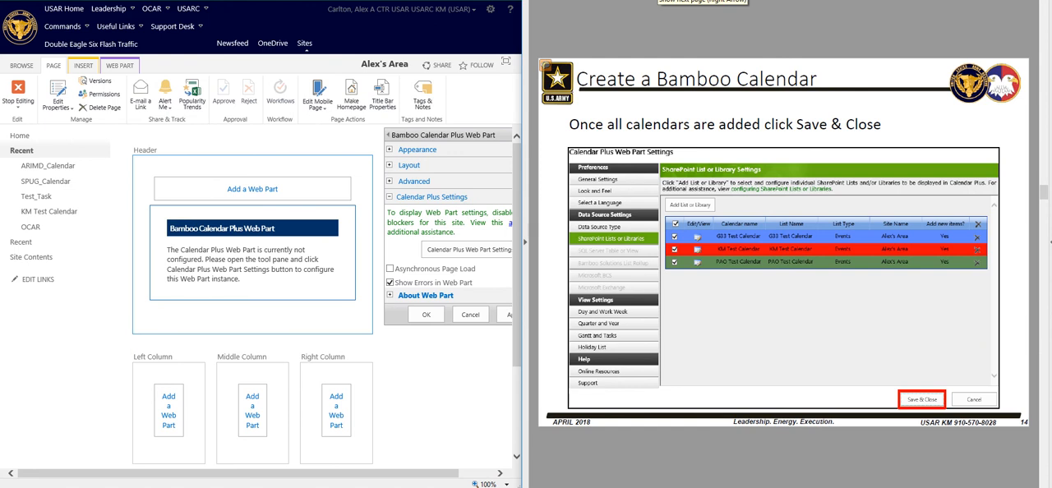
pyautogui.press('Right')
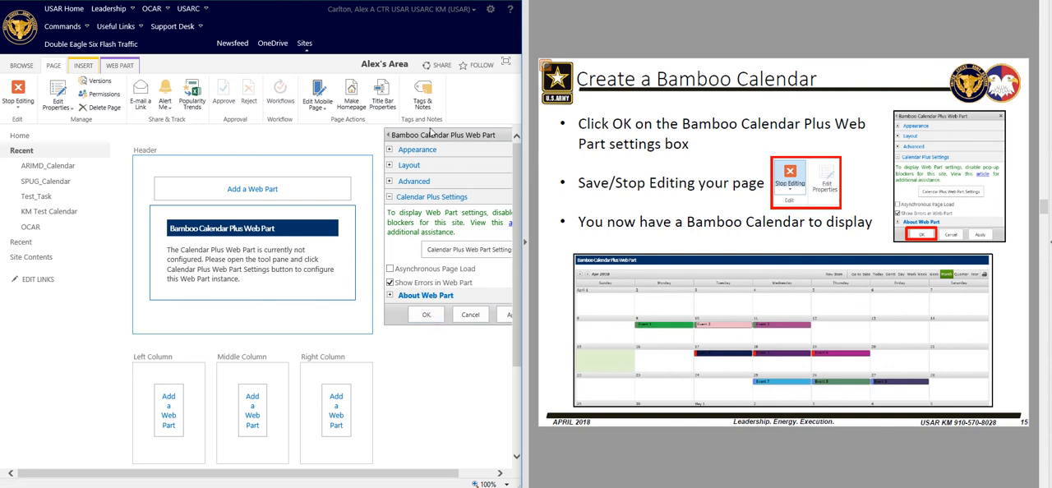
pyautogui.click(424, 316)
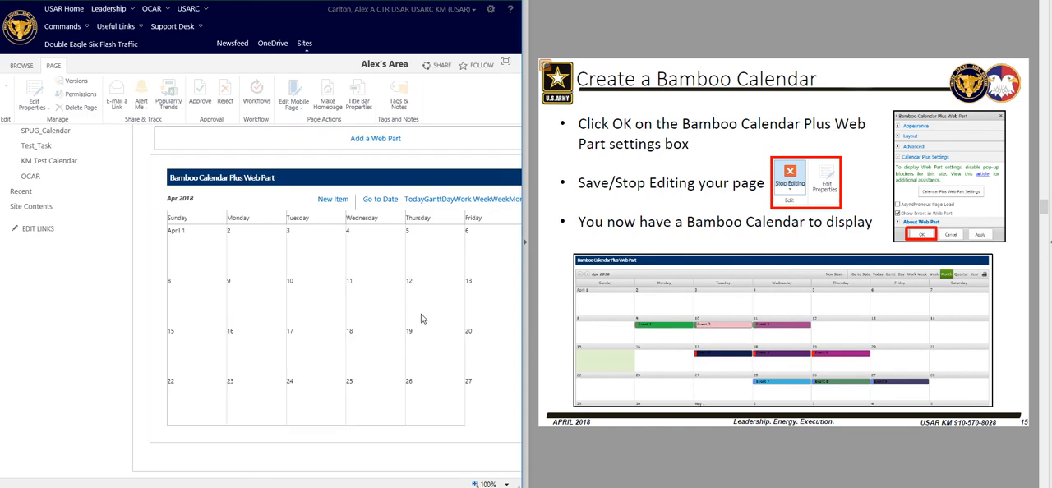
pyautogui.moveTo(377, 479); pyautogui.dragTo(319, 475)
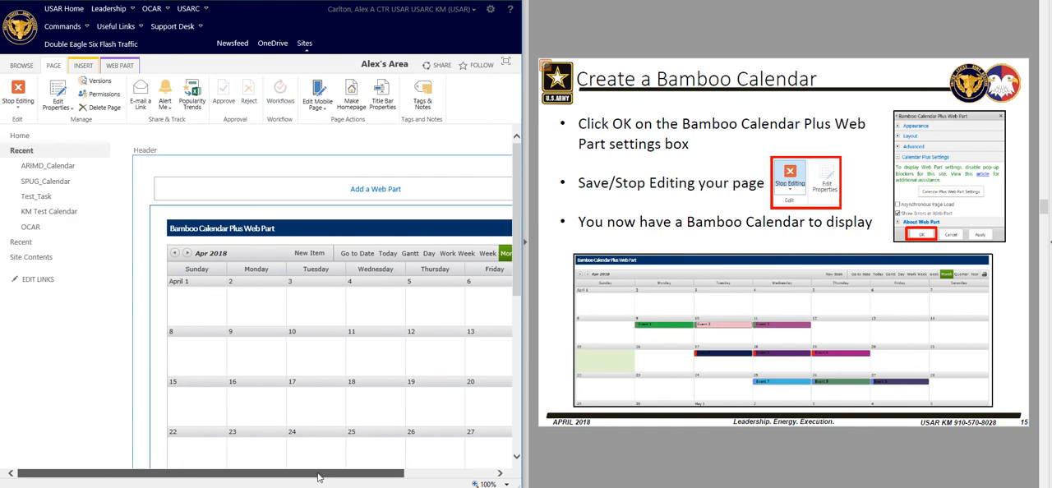
pyautogui.click(17, 91)
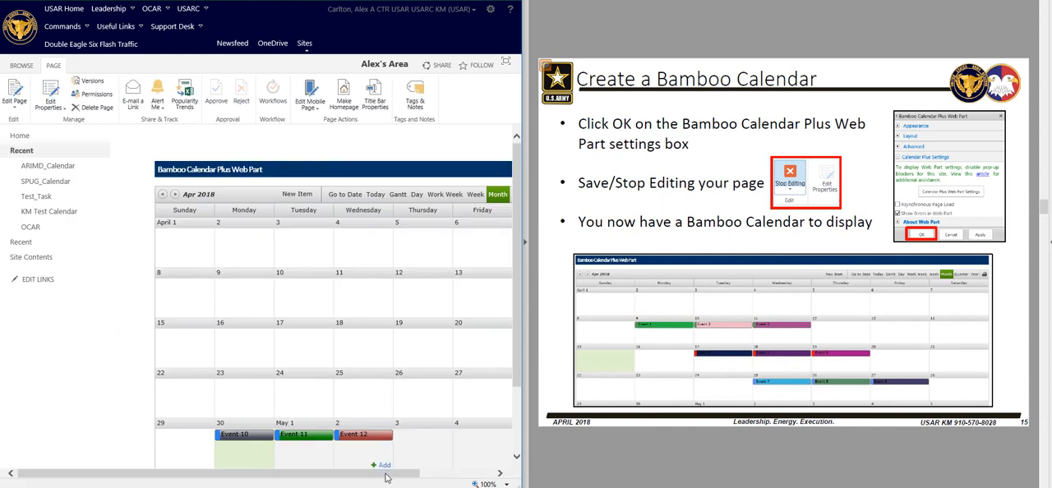
# Review the full April 2018 month view and its color-coded events on the published page
pyautogui.moveTo(386, 478); pyautogui.dragTo(448, 477)
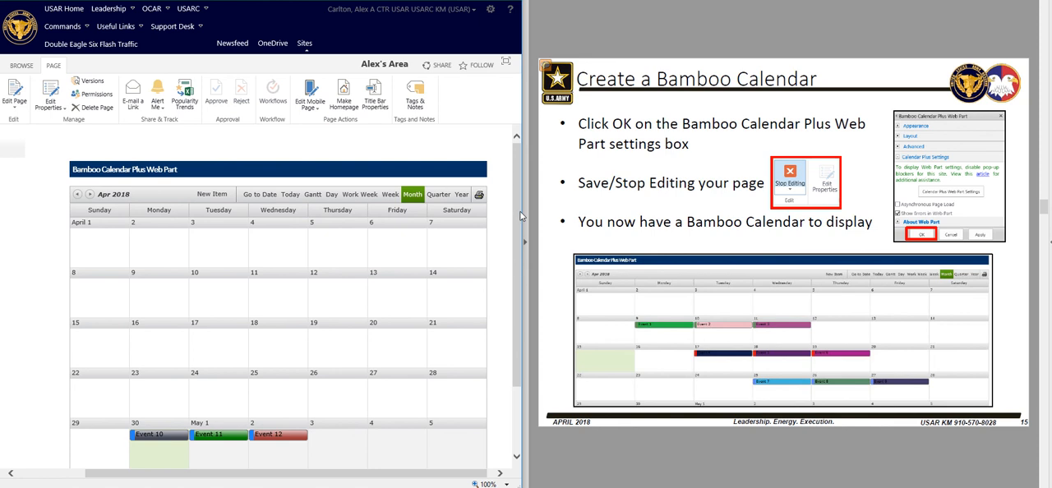
pyautogui.scroll(-1, 516, 215)
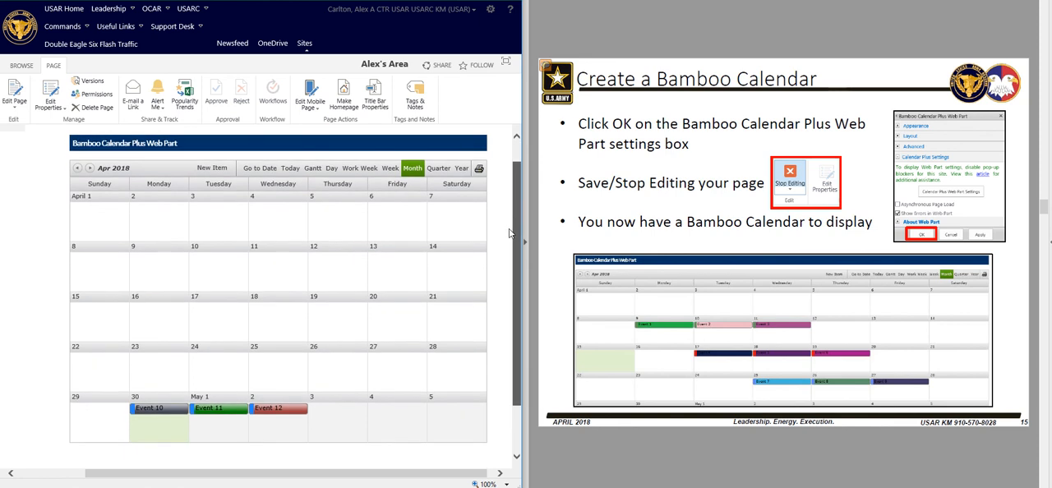
pyautogui.scroll(-2, 508, 239)
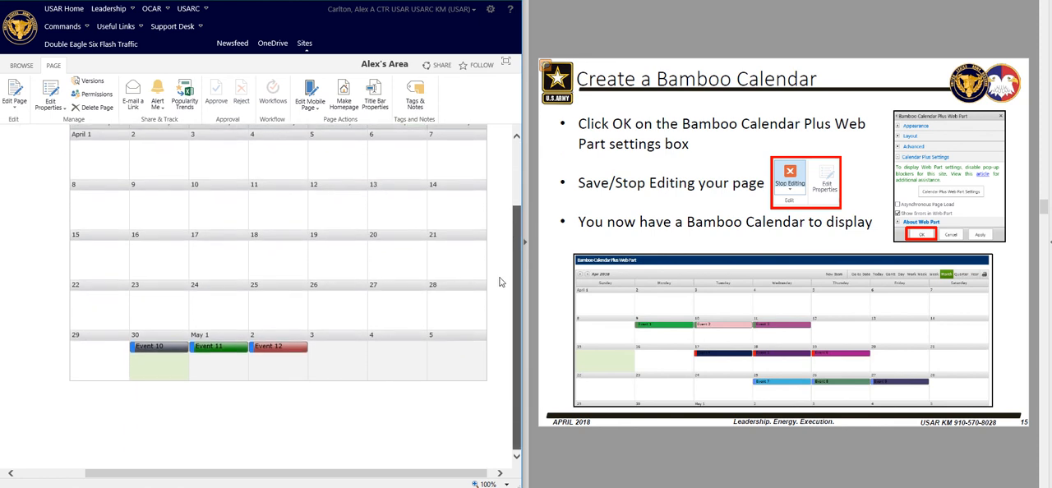
pyautogui.scroll(3, 514, 193)
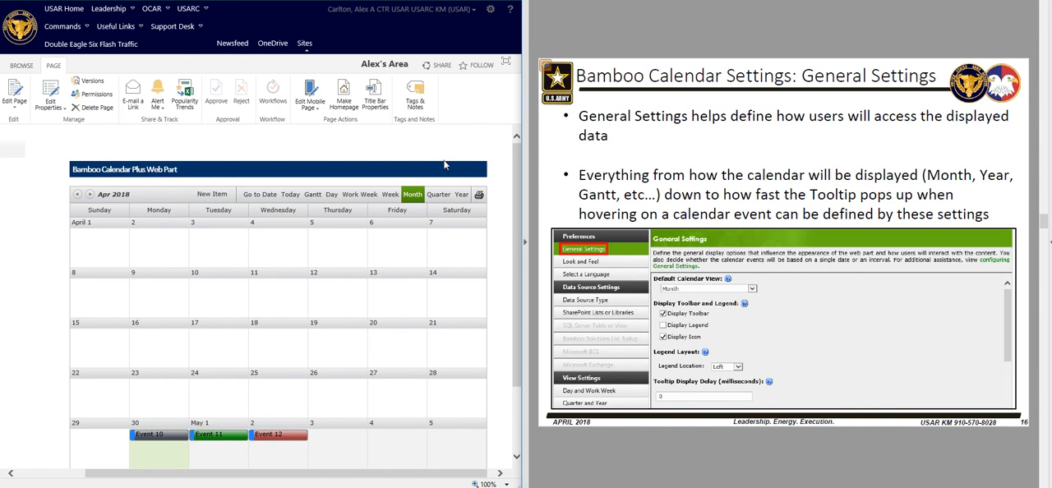
# Put the page back into edit mode and open the Calendar Plus Web Part settings from the web part's properties
pyautogui.click(493, 12)
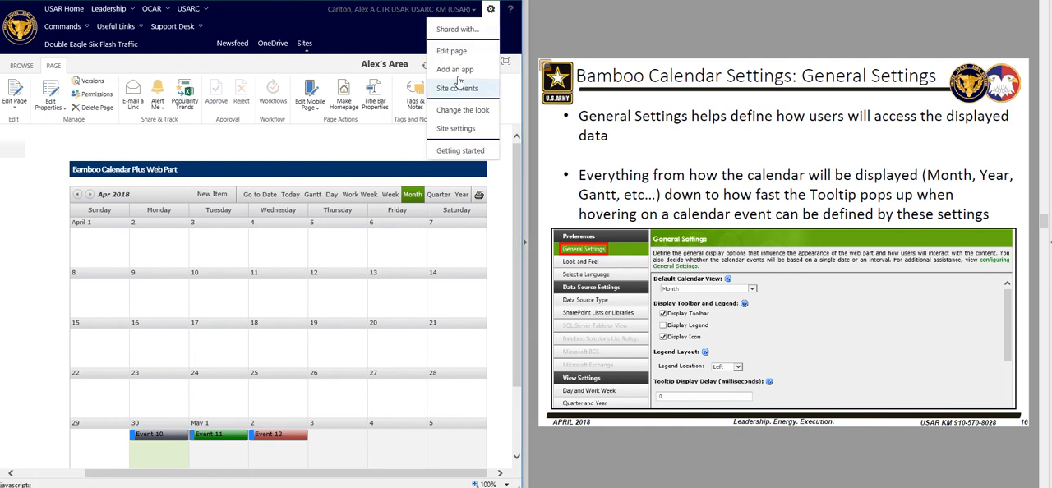
pyautogui.click(458, 54)
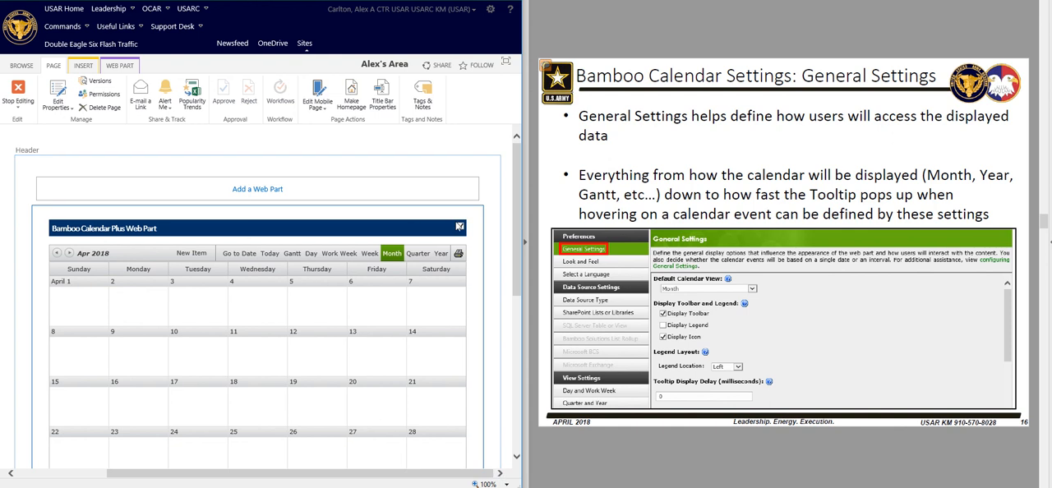
pyautogui.click(459, 226)
pyautogui.click(423, 300)
pyautogui.moveTo(426, 301)
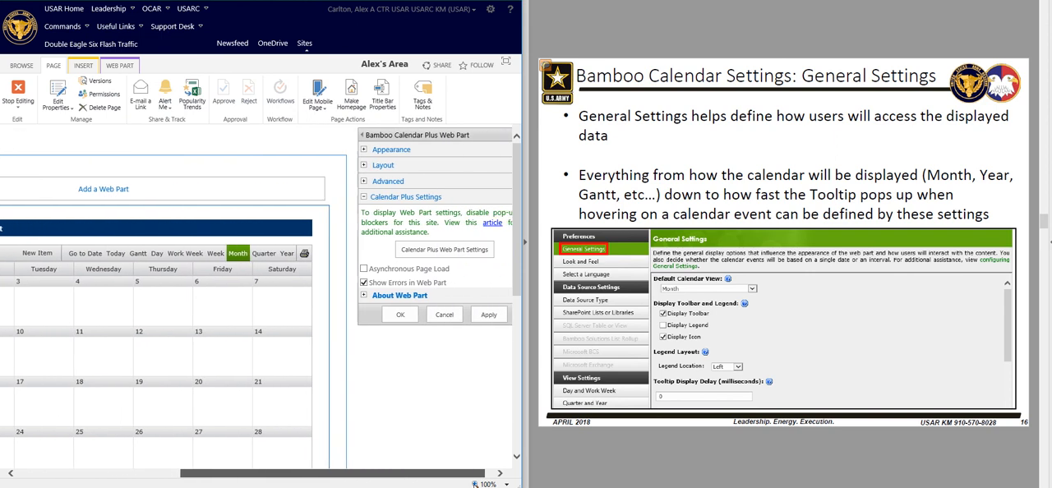
pyautogui.click(428, 250)
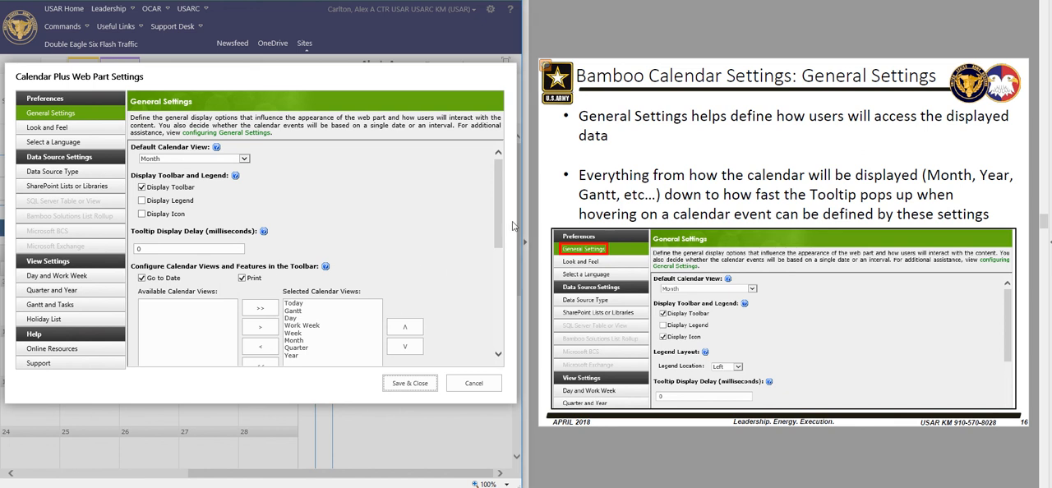
# Enable the legend display in General Settings and review the remaining display and calendar view options
pyautogui.moveTo(500, 197)
pyautogui.mouseDown()
pyautogui.moveTo(506, 323)
pyautogui.moveTo(518, 194)
pyautogui.mouseUp()
pyautogui.click(142, 201)
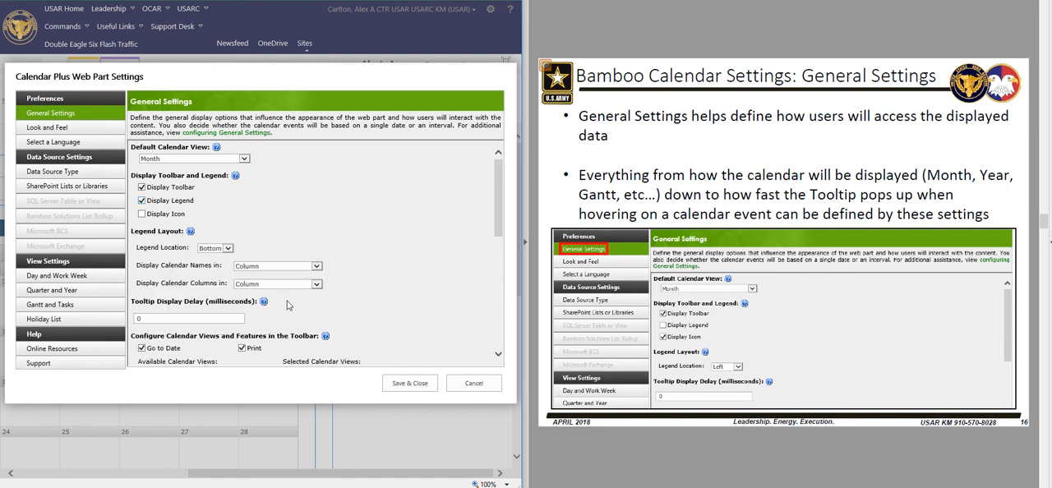
pyautogui.scroll(-1, 300, 278)
pyautogui.scroll(-3, 300, 279)
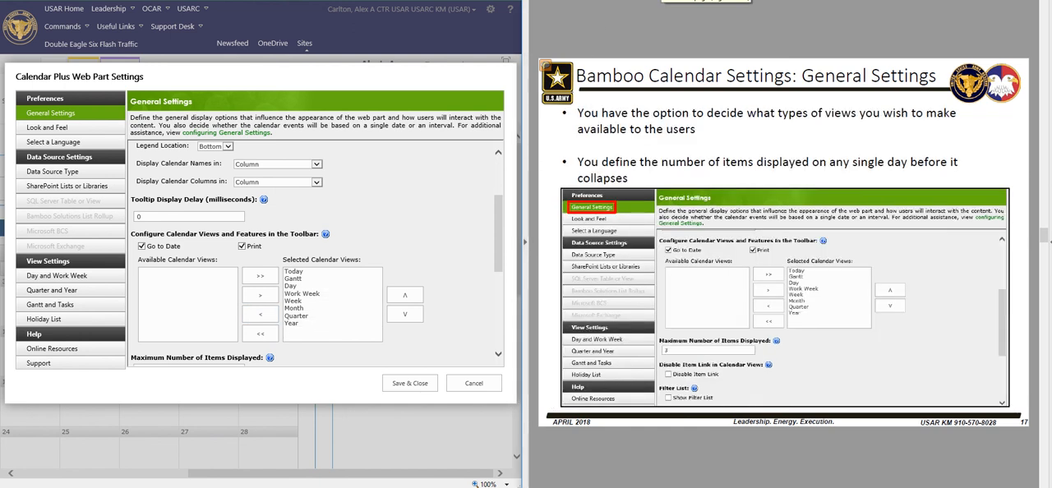
# Examine the Look and Feel settings and the languages available for the calendar, keeping 1033.English
pyautogui.click(47, 128)
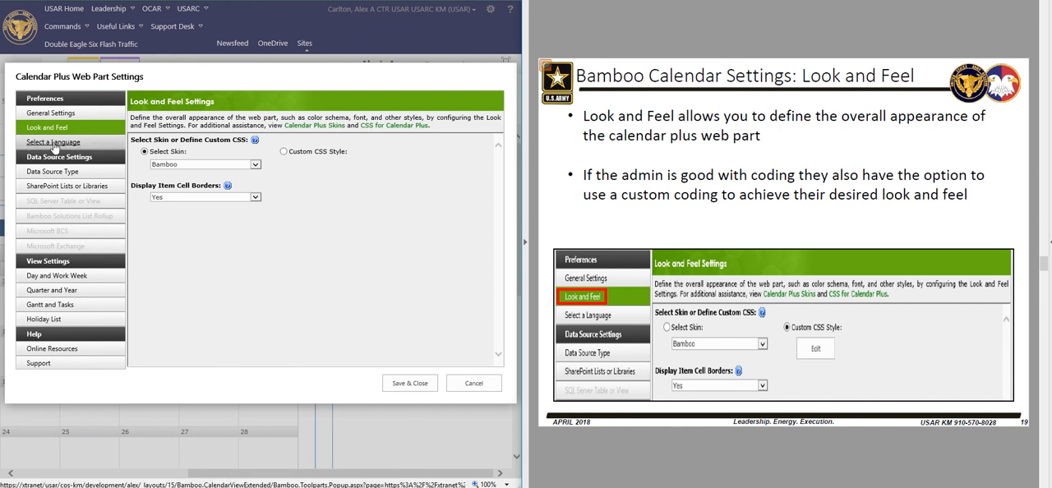
pyautogui.click(55, 146)
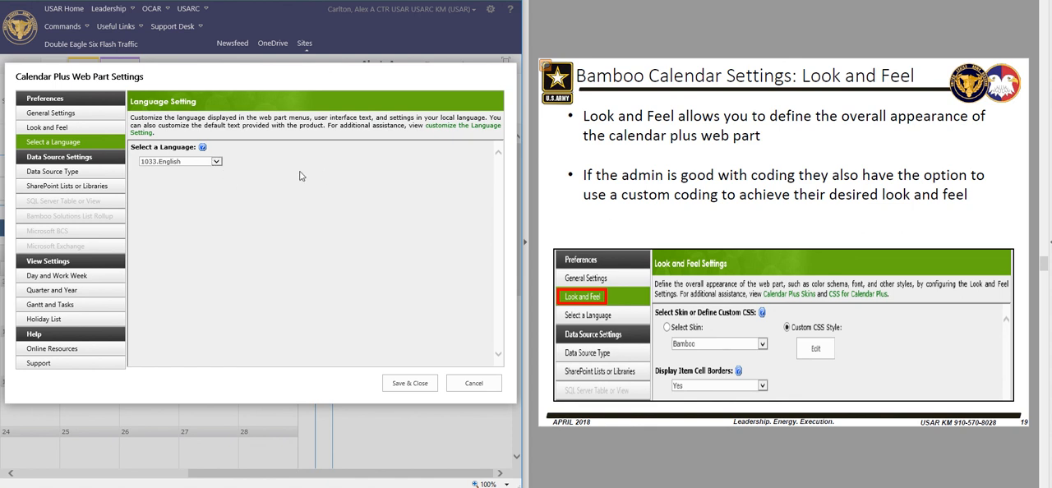
pyautogui.click(217, 163)
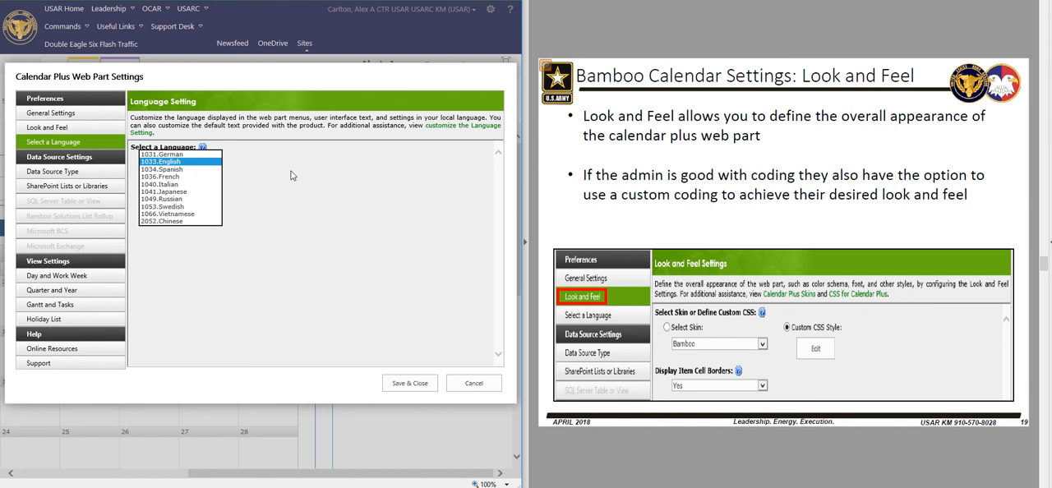
pyautogui.click(274, 181)
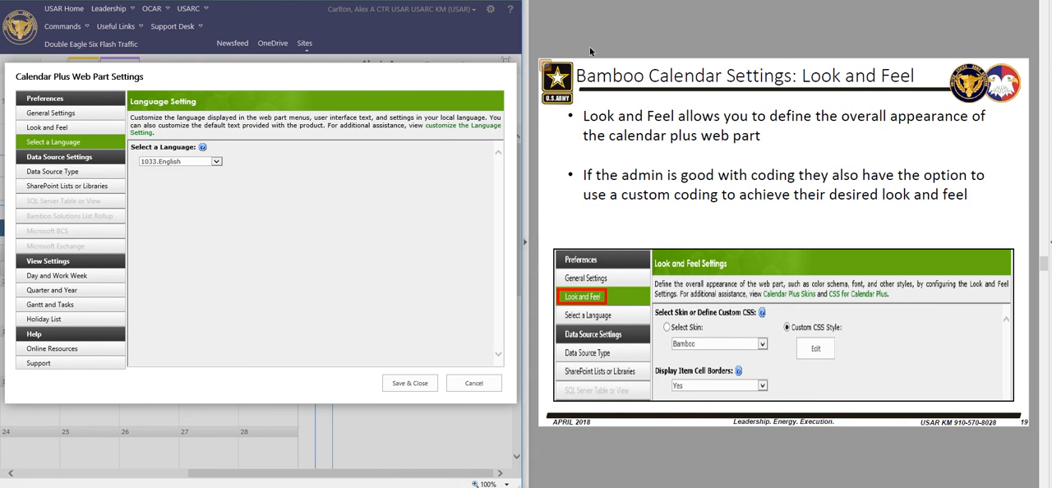
# Examine the data source type options and the SharePoint list settings while advancing the training slides to Day and Work Week
pyautogui.press('pagedown')
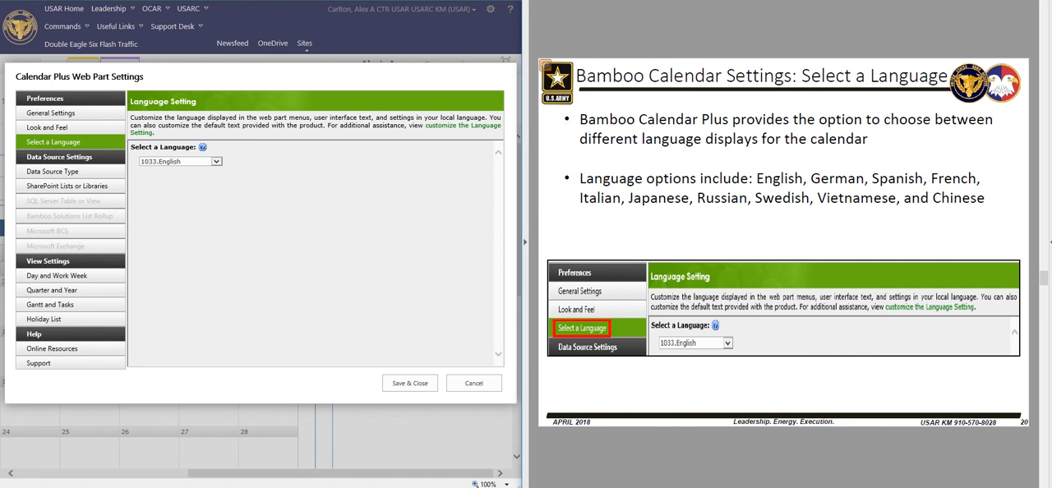
pyautogui.press('pagedown')
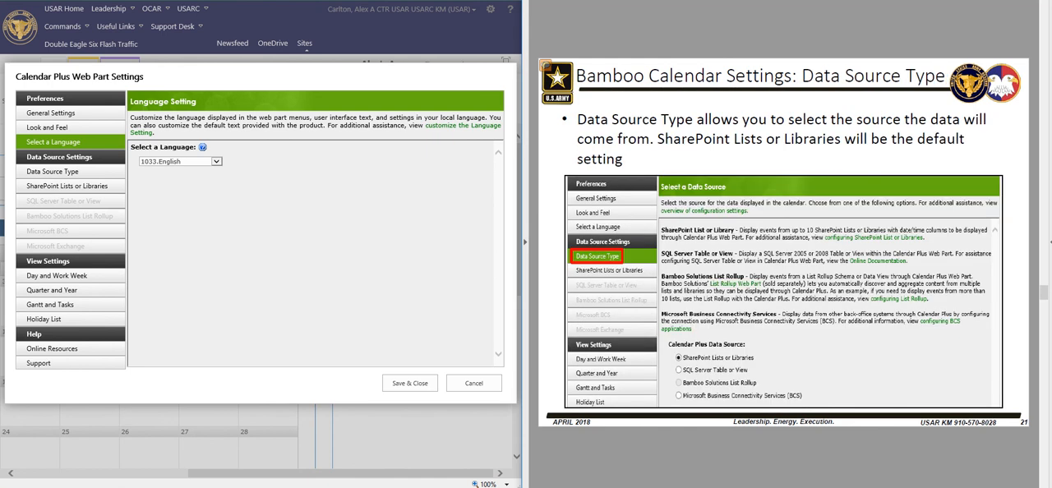
pyautogui.click(52, 172)
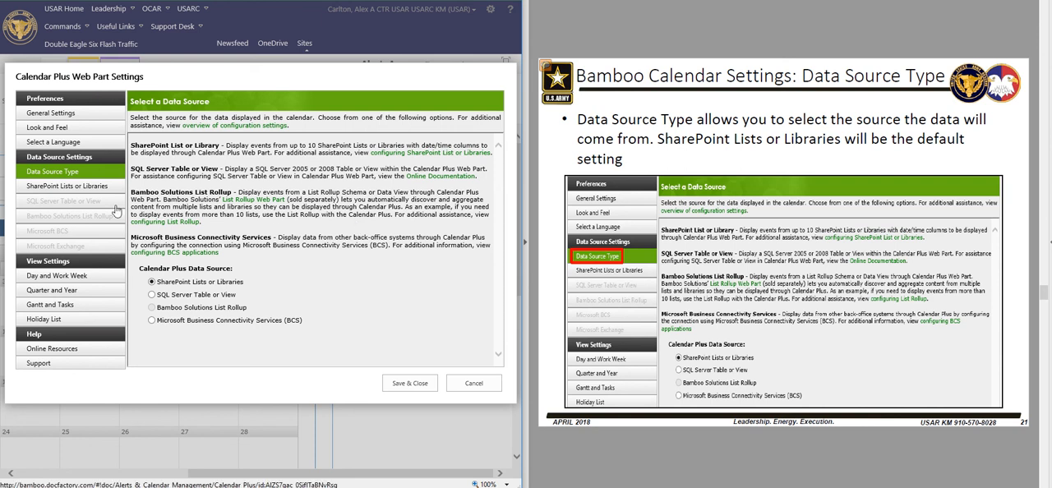
pyautogui.click(58, 188)
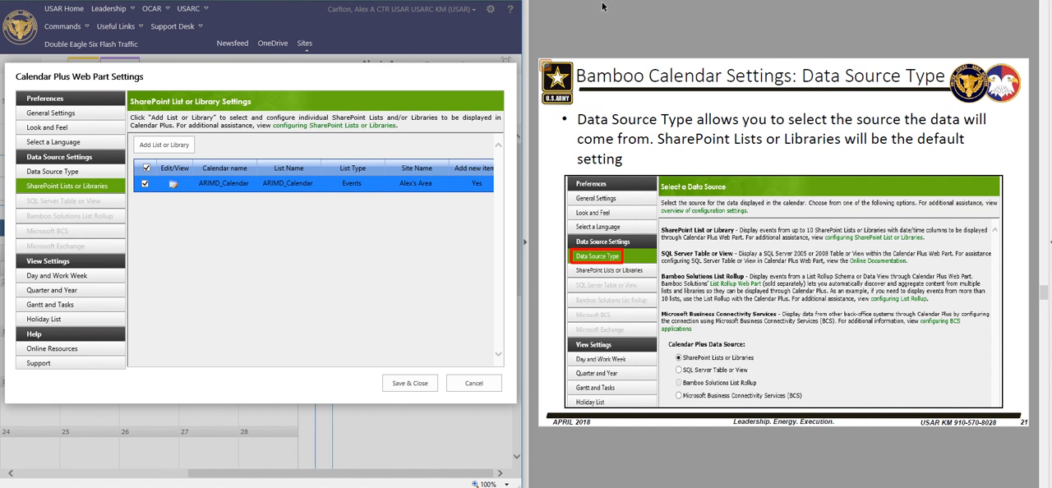
pyautogui.press('Right')
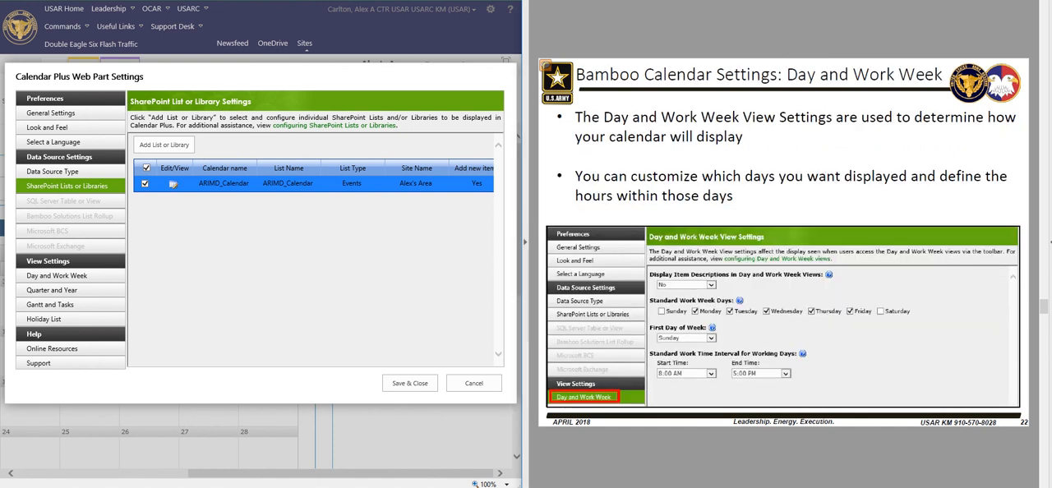
# Examine the Day and Work Week view settings and the Quarter and Year view settings, including the quarter view interval options
pyautogui.click(56, 279)
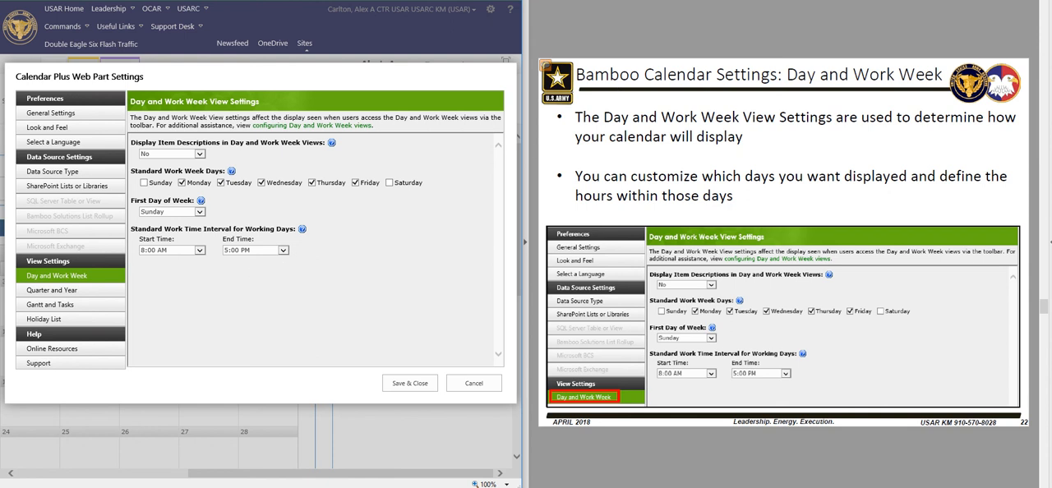
pyautogui.scroll(-1, 783, 242)
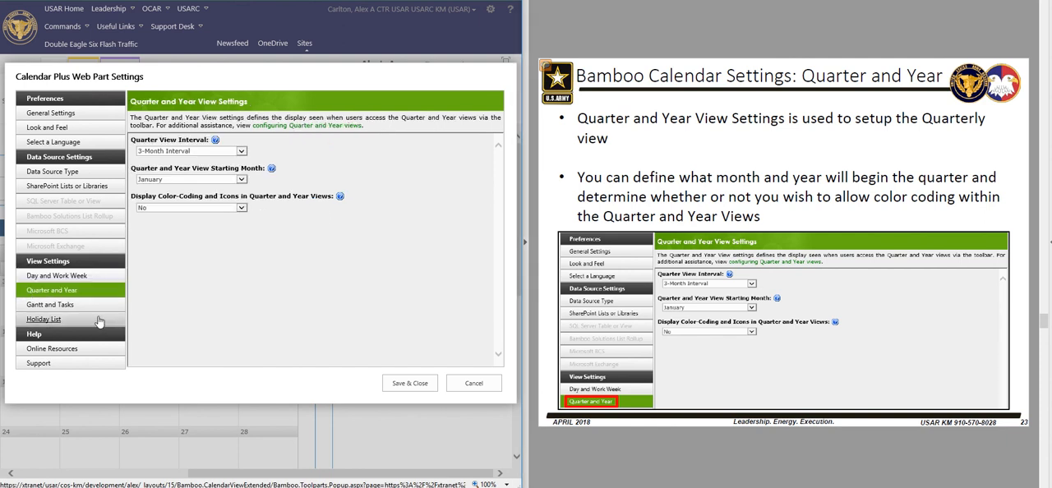
pyautogui.click(242, 152)
pyautogui.click(280, 162)
pyautogui.click(662, 1)
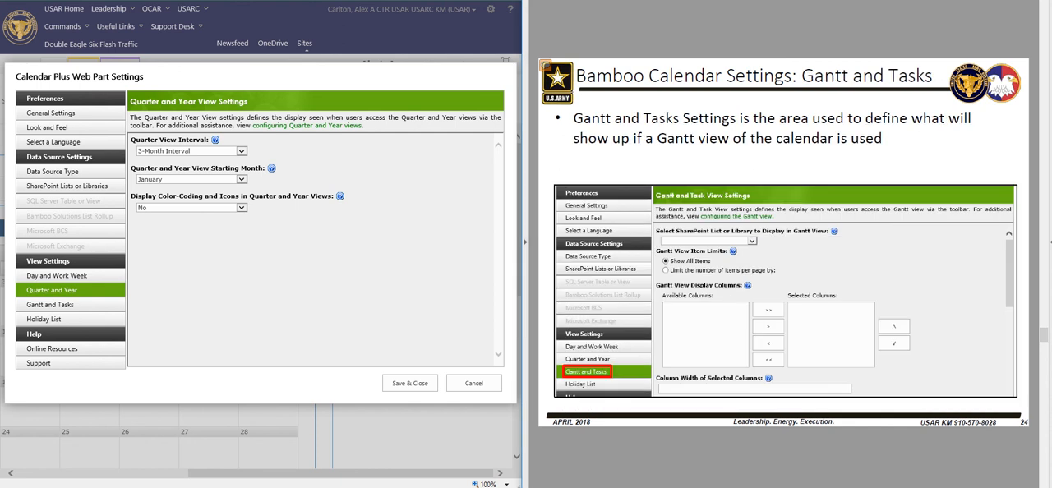
# Examine the Gantt and Tasks view settings down to the scale and start date options, plus the Holiday List settings
pyautogui.click(66, 305)
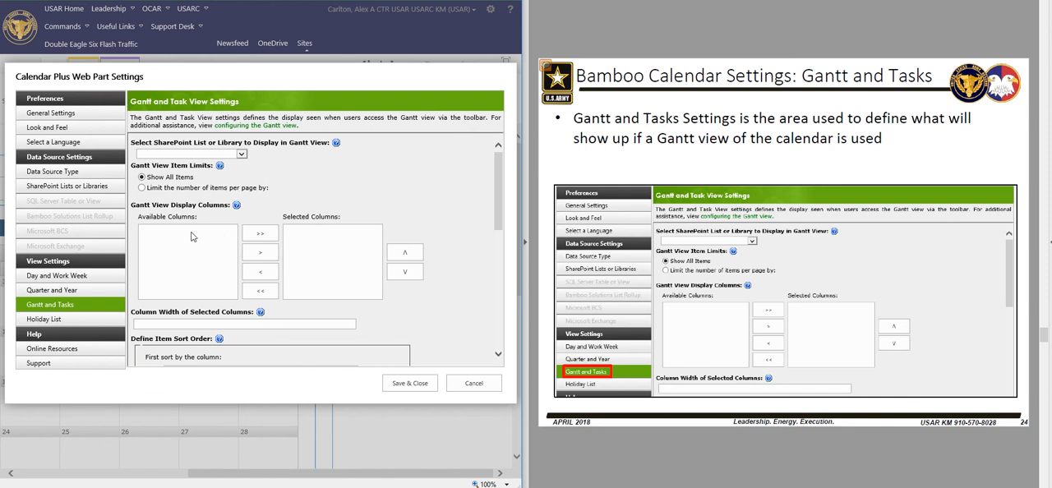
pyautogui.moveTo(498, 192); pyautogui.dragTo(491, 316)
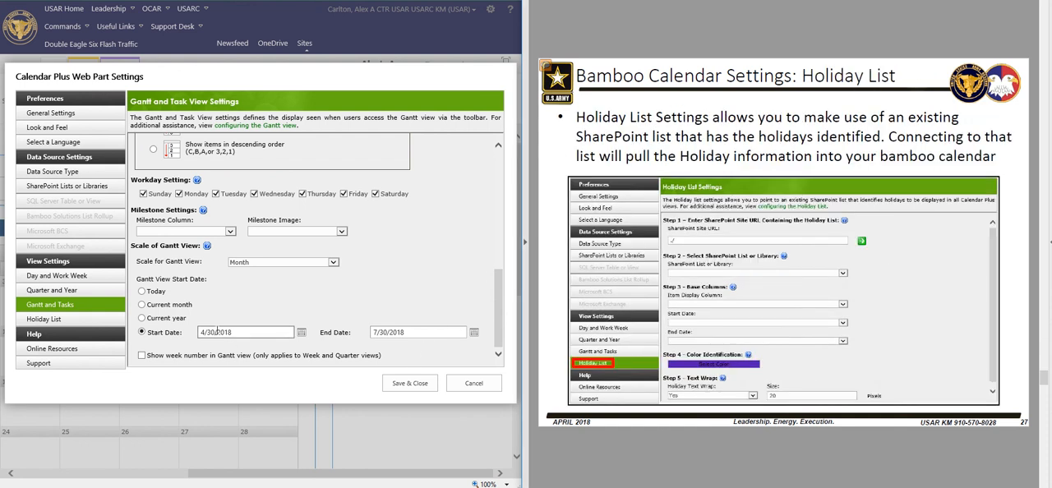
pyautogui.click(42, 319)
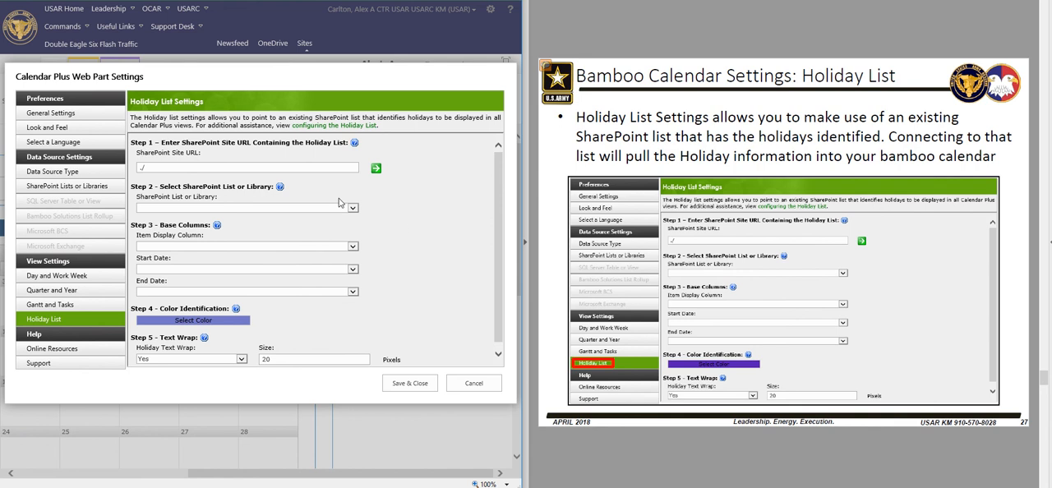
pyautogui.click(152, 168)
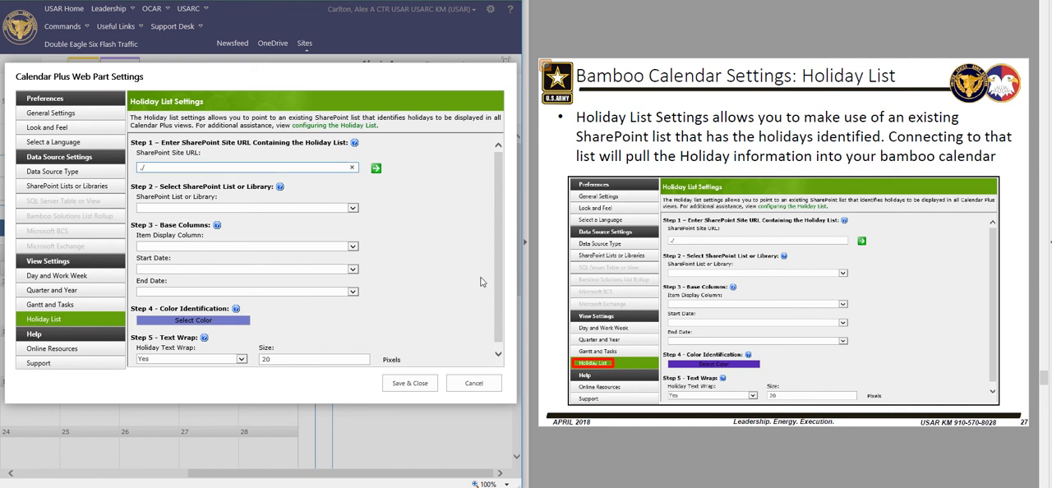
pyautogui.moveTo(492, 231); pyautogui.dragTo(490, 248)
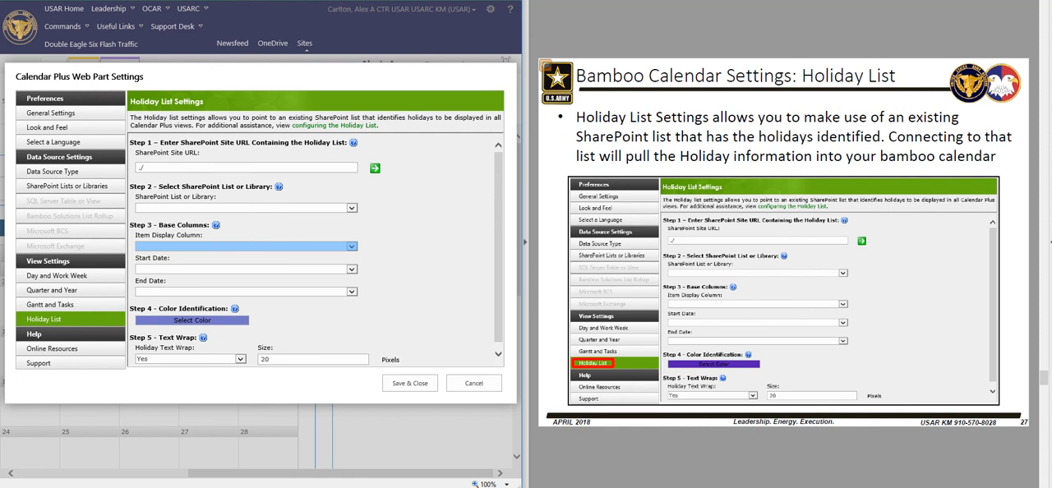
# Examine the Online Resources and Support help pages while advancing the training slides to Additional Information: Tooltip
pyautogui.press('pagedown')
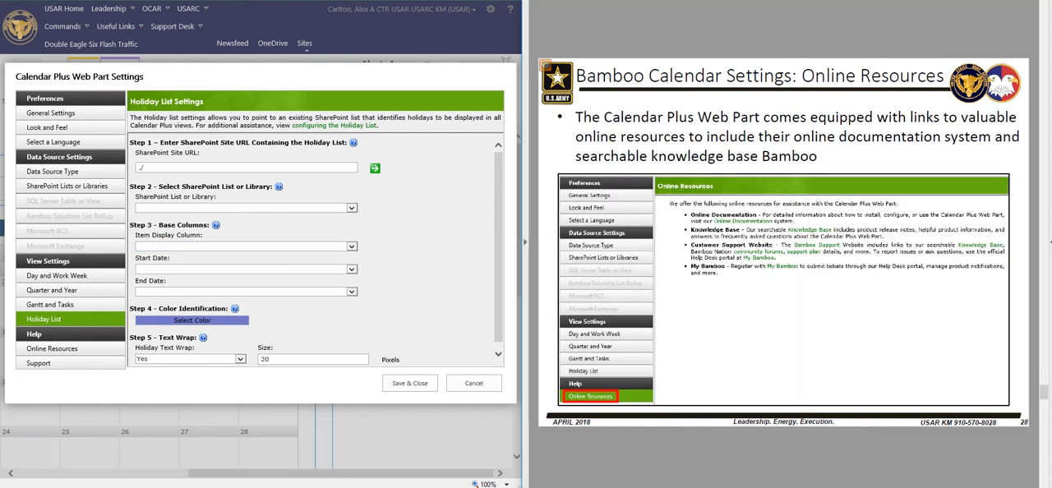
pyautogui.click(73, 348)
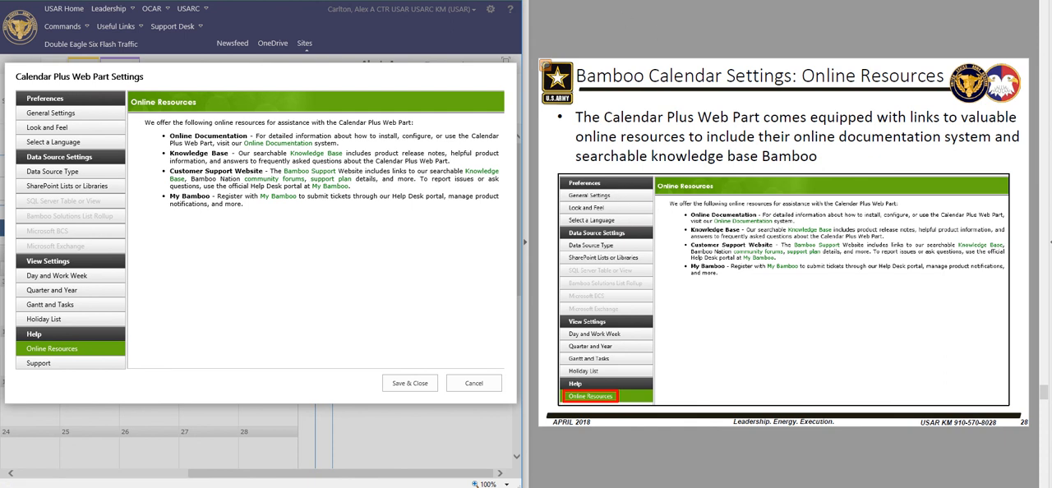
pyautogui.press('pagedown')
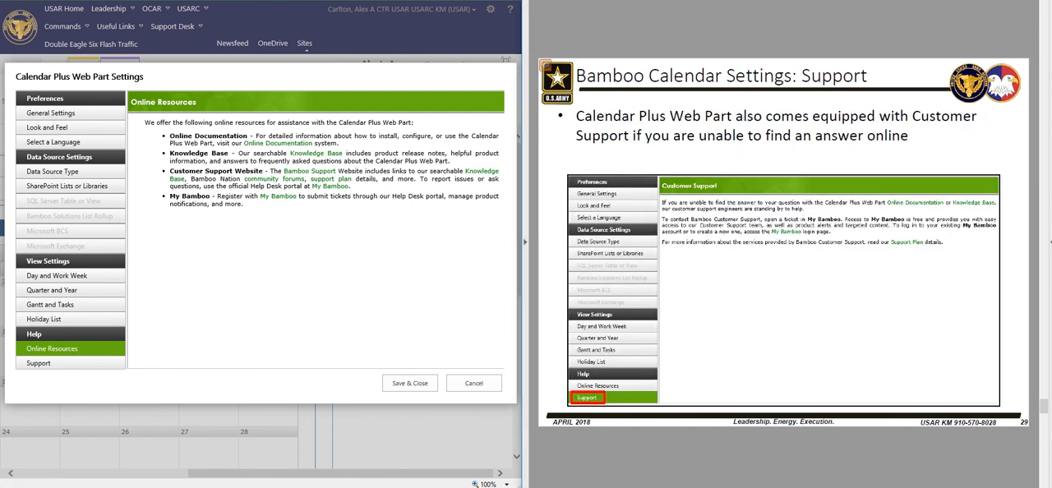
pyautogui.click(39, 363)
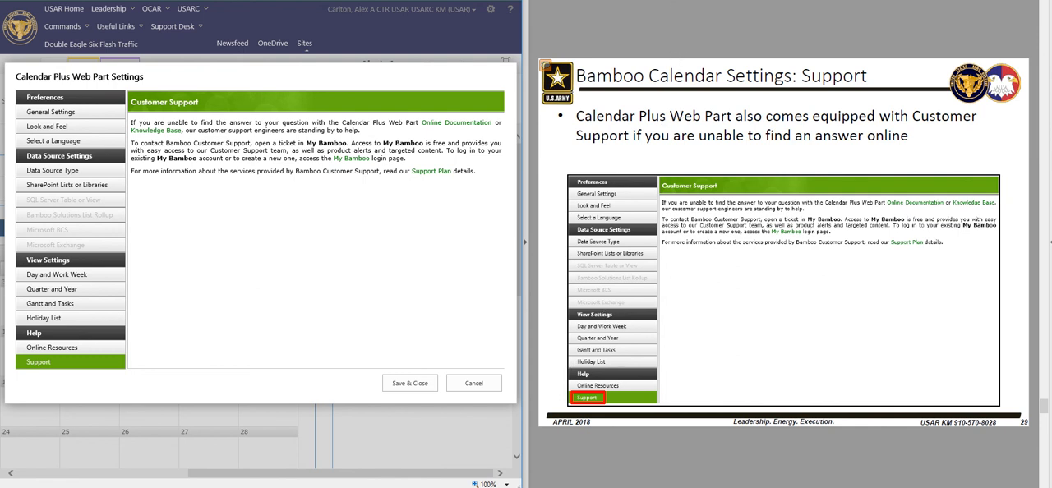
pyautogui.press('Right')
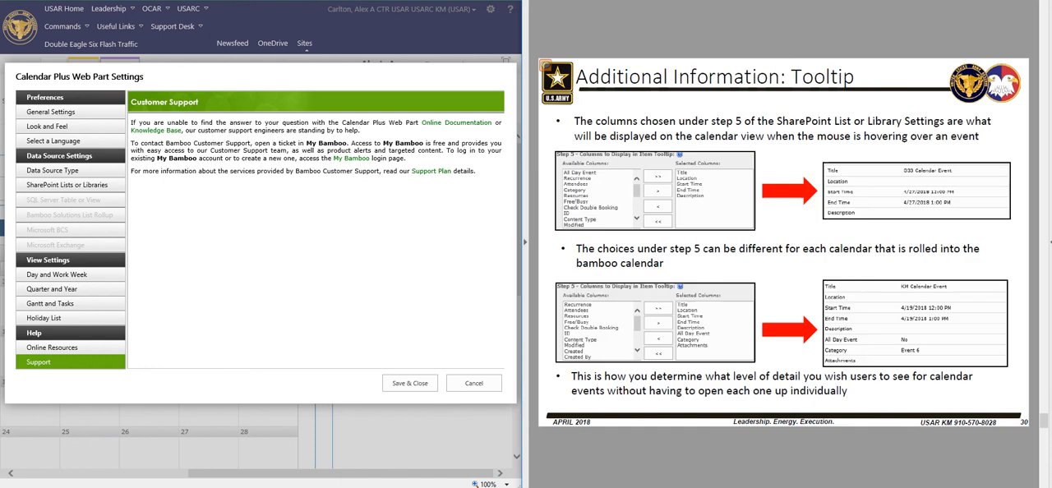
pyautogui.press('Left')
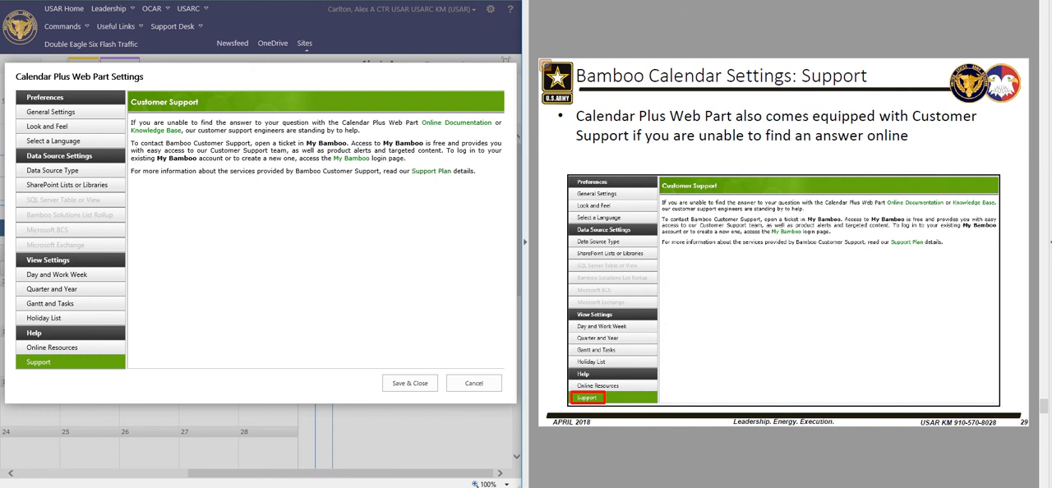
pyautogui.press('pagedown')
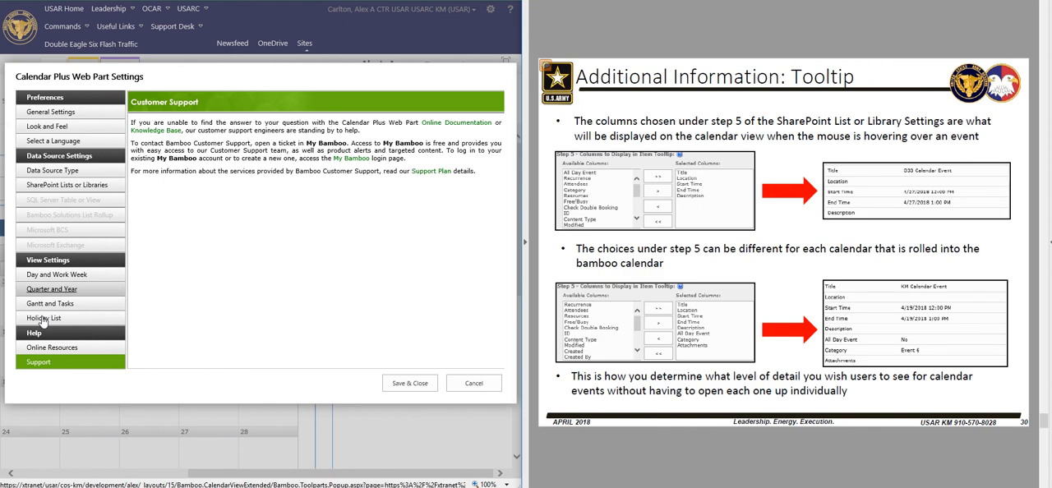
# Save and close the Calendar Plus Web Part Settings, and apply the web part's properties on the page
pyautogui.click(403, 384)
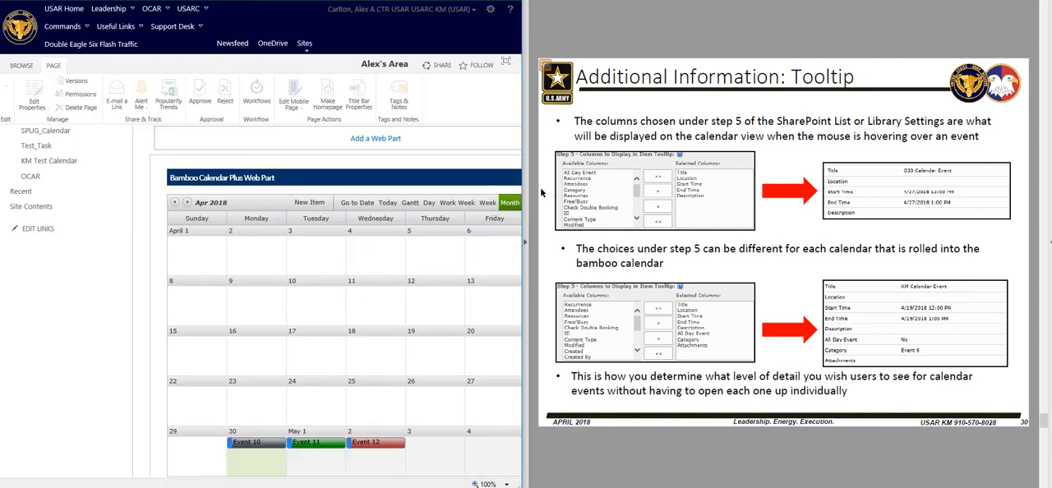
pyautogui.moveTo(300, 475); pyautogui.dragTo(421, 477)
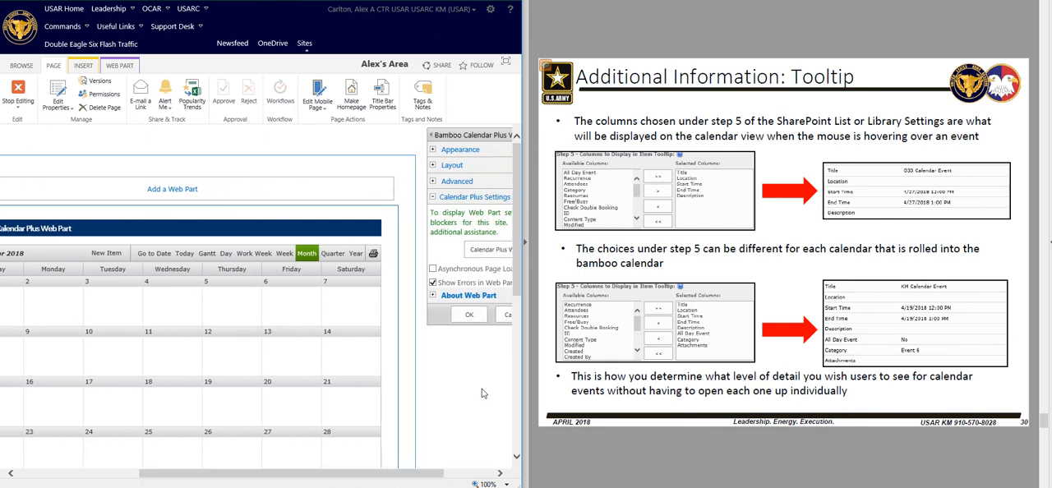
pyautogui.click(473, 317)
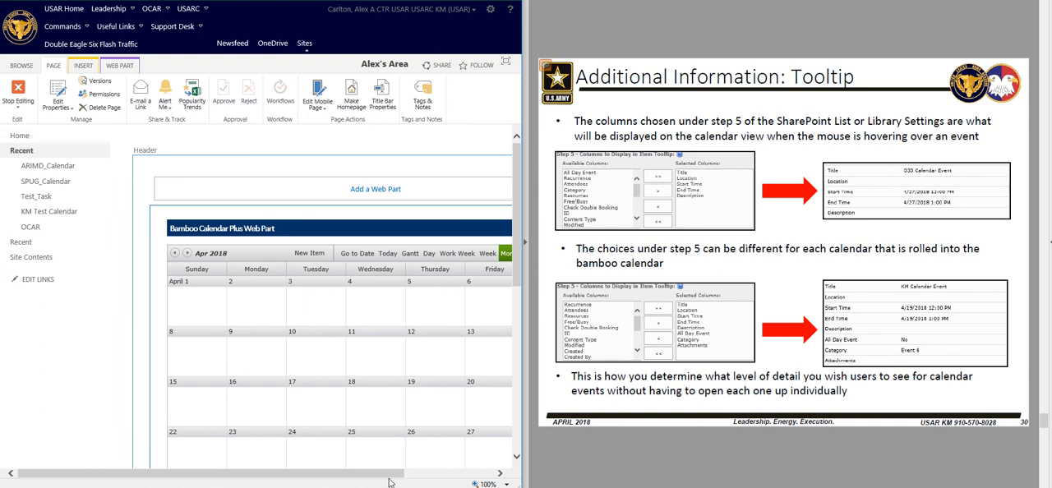
# Examine the legend below the month calendar and the item tooltip of Event 11 on May 1
pyautogui.moveTo(398, 476); pyautogui.dragTo(484, 477)
pyautogui.scroll(-1, 438, 429)
pyautogui.scroll(-3, 438, 430)
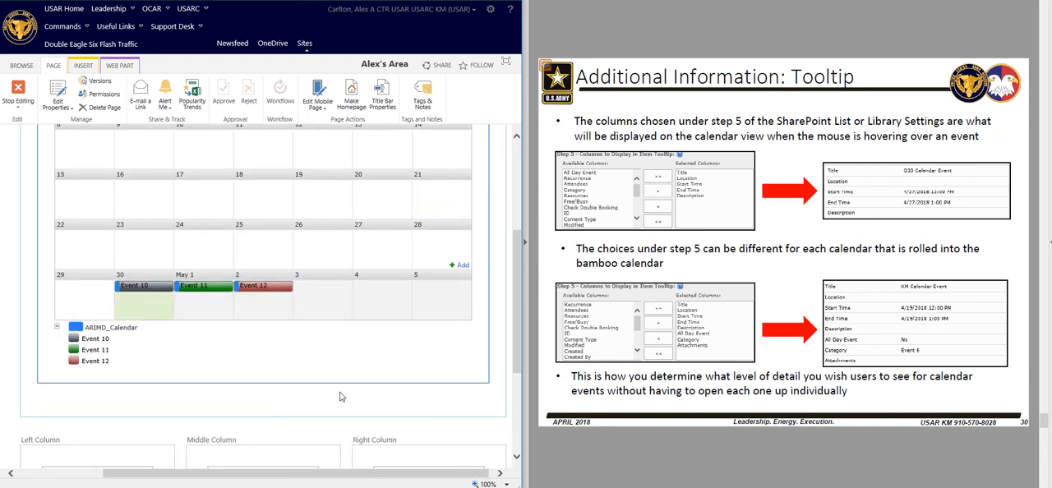
pyautogui.moveTo(191, 294)
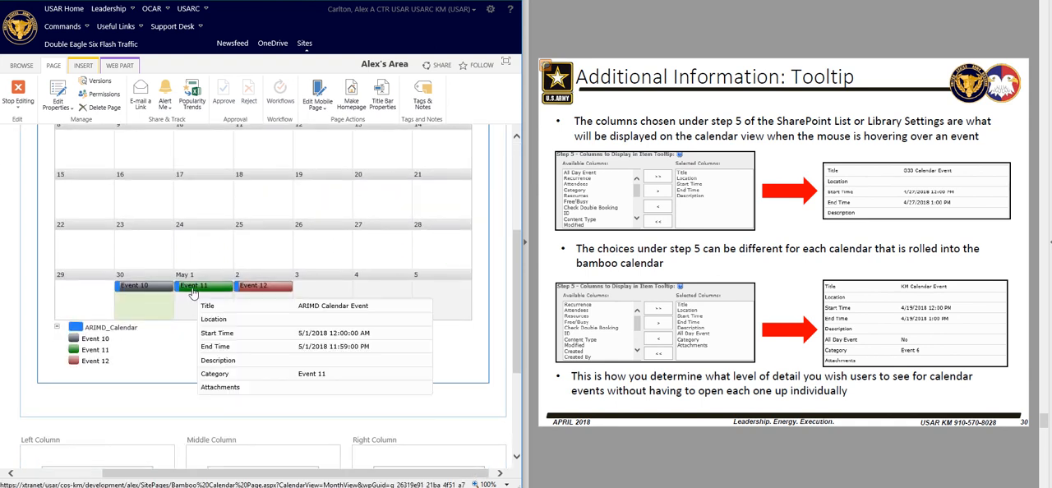